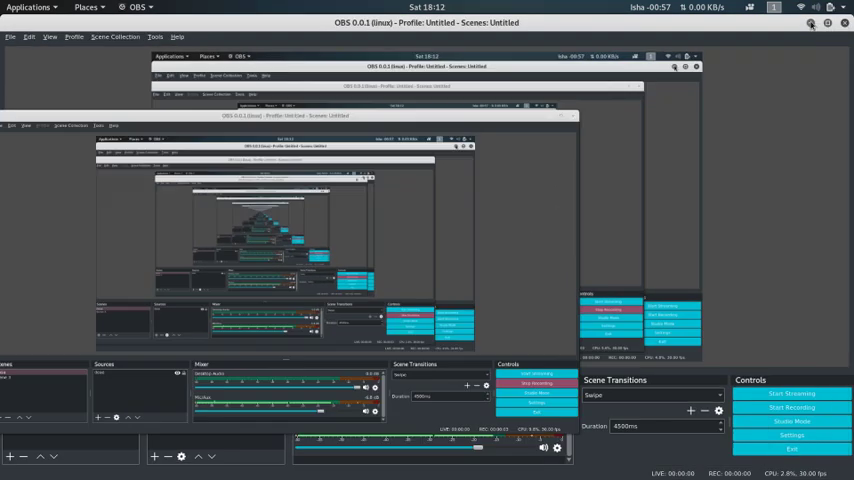
# - Hide the OBS recorder and its Stats dialog, then maximize Firefox showing phpMyAdmin's tblteachers table
pyautogui.hotkey('ctrl', 'r')
pyautogui.click(845, 23)
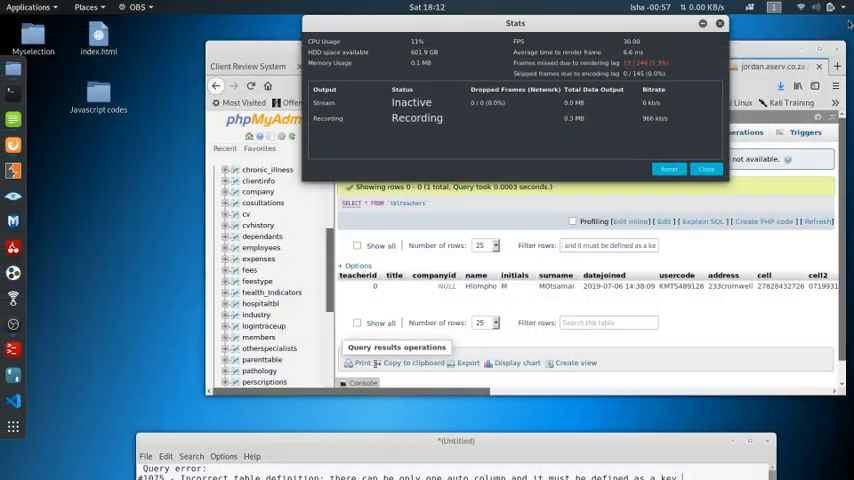
pyautogui.click(706, 169)
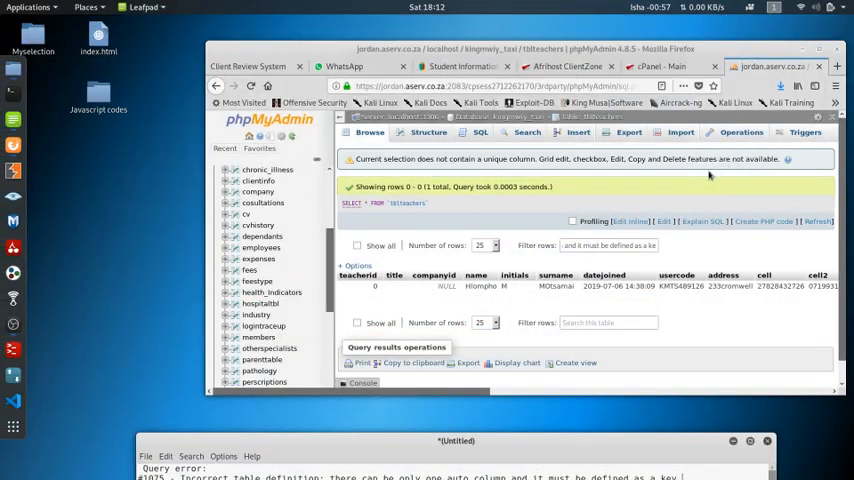
pyautogui.doubleClick(494, 46)
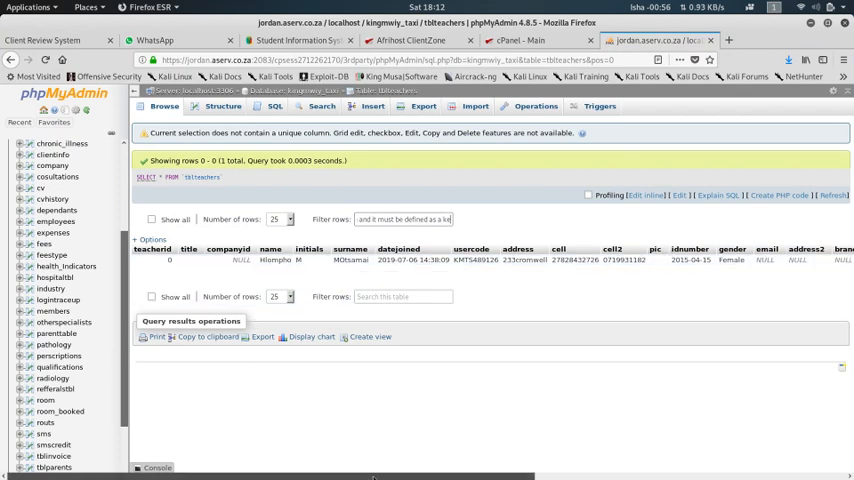
pyautogui.moveTo(376, 478); pyautogui.dragTo(119, 469)
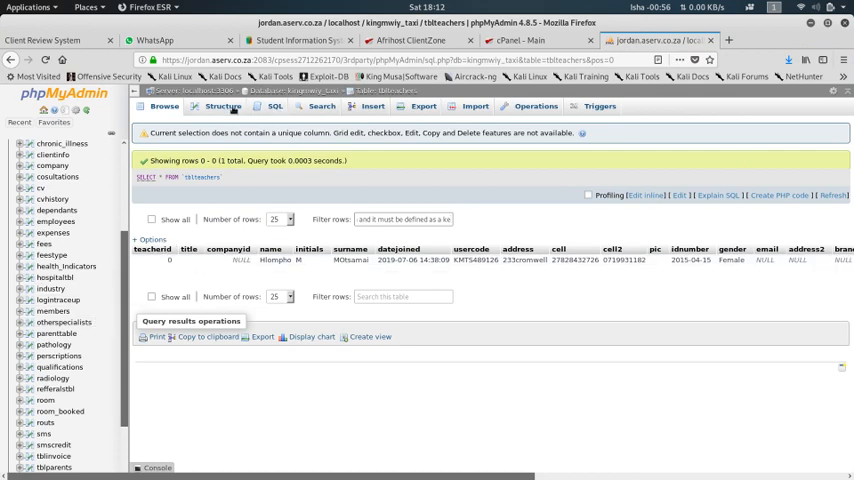
# - Try to save teacherid as auto-increment from Structure, getting error #1075 (auto column must be a key)
pyautogui.click(224, 108)
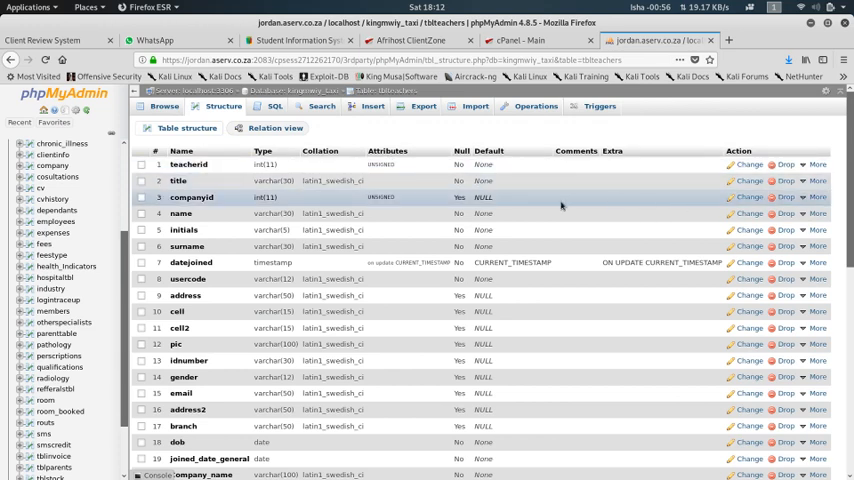
pyautogui.click(742, 166)
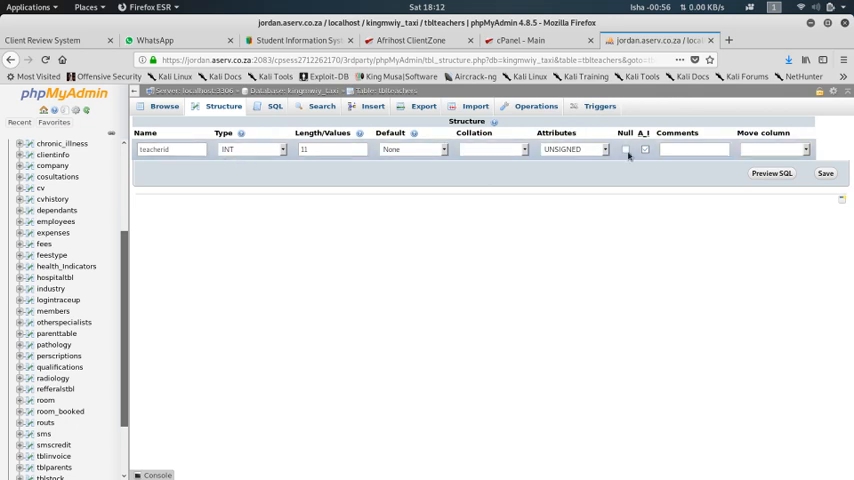
pyautogui.click(824, 174)
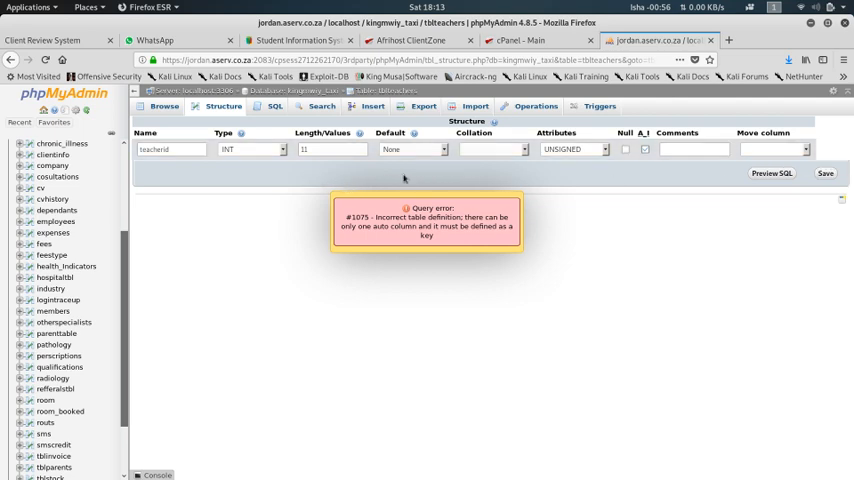
# - Copy the teacherid column name from the Name field to the clipboard
pyautogui.doubleClick(156, 148)
pyautogui.rightClick(157, 148)
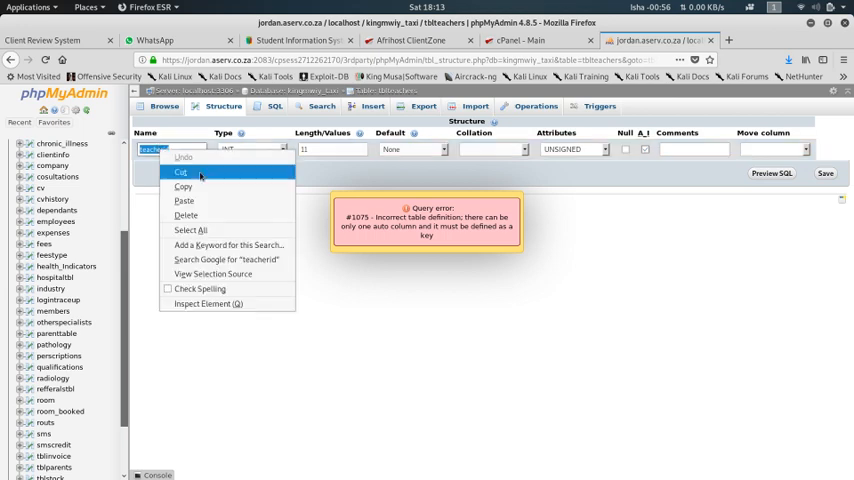
pyautogui.click(205, 185)
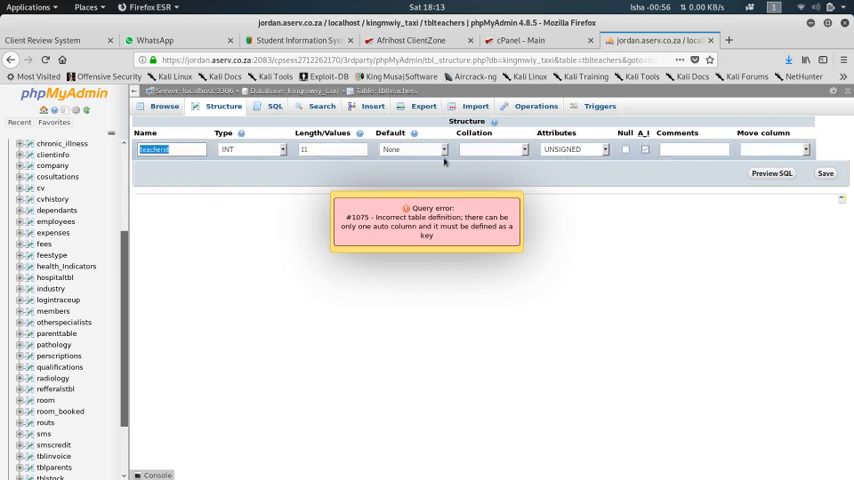
pyautogui.click(851, 168)
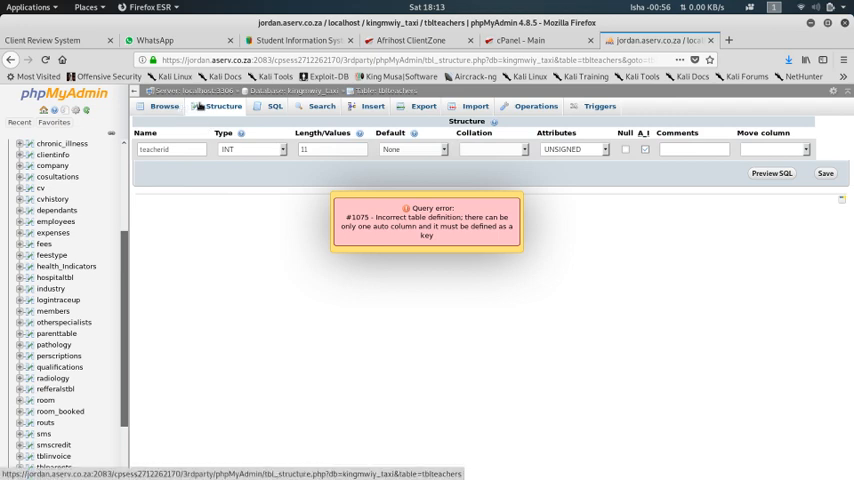
# - Drop the teacherid column from tblteachers and confirm, leaving title as the first column
pyautogui.click(203, 106)
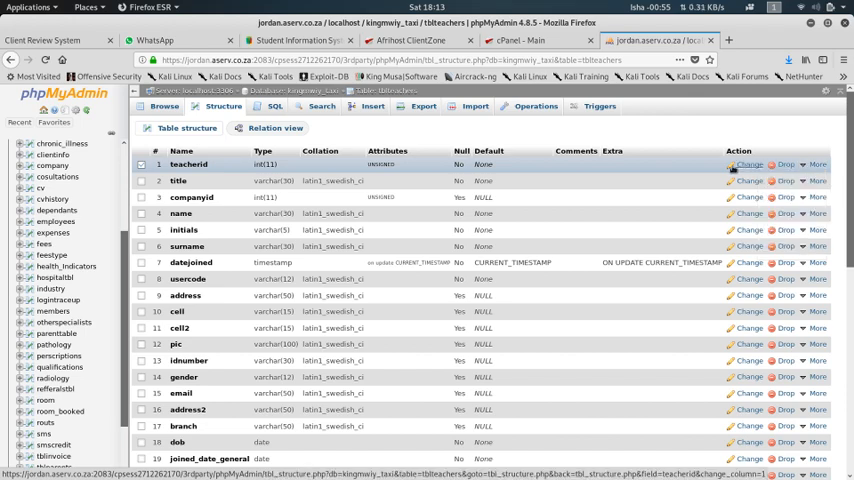
pyautogui.scroll(-5, 683, 397)
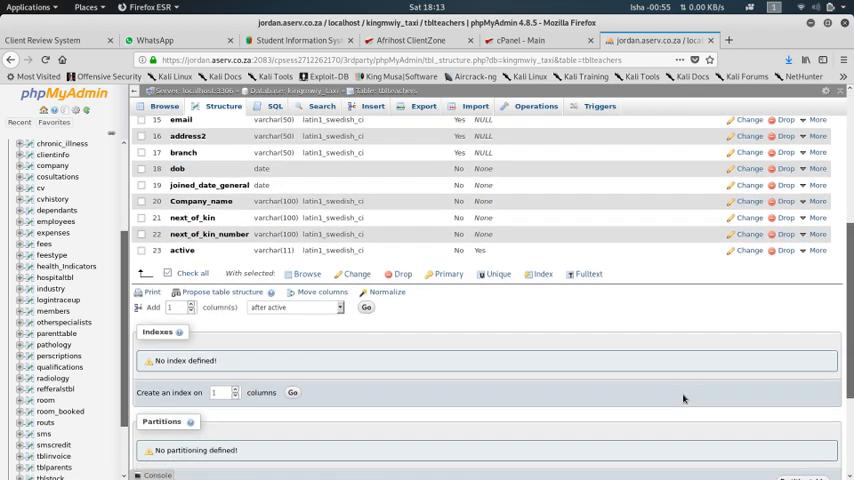
pyautogui.scroll(-1, 683, 397)
pyautogui.scroll(5, 683, 397)
pyautogui.scroll(1, 683, 397)
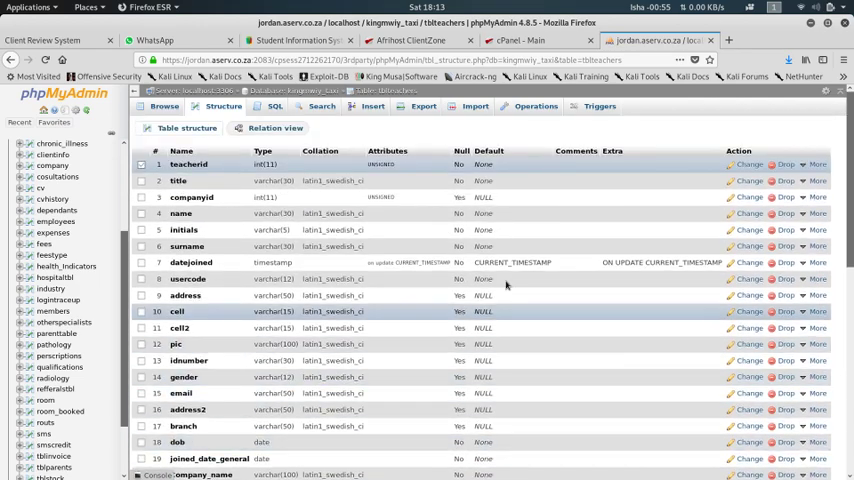
pyautogui.click(786, 165)
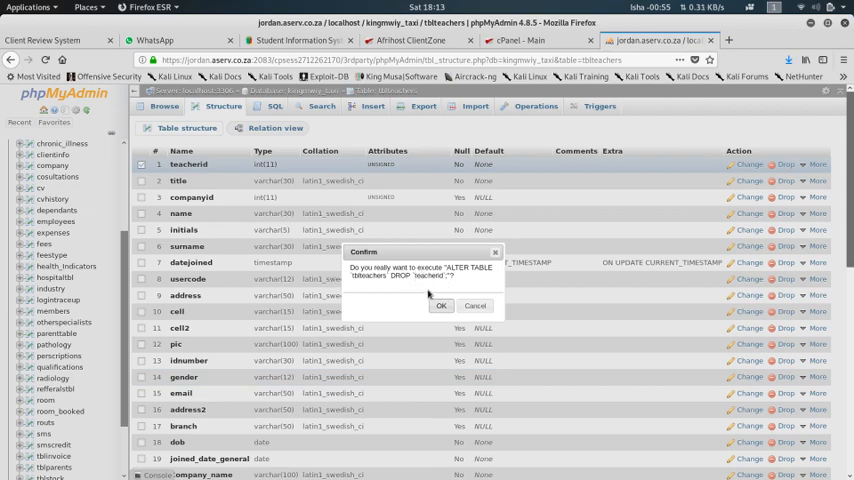
pyautogui.click(441, 307)
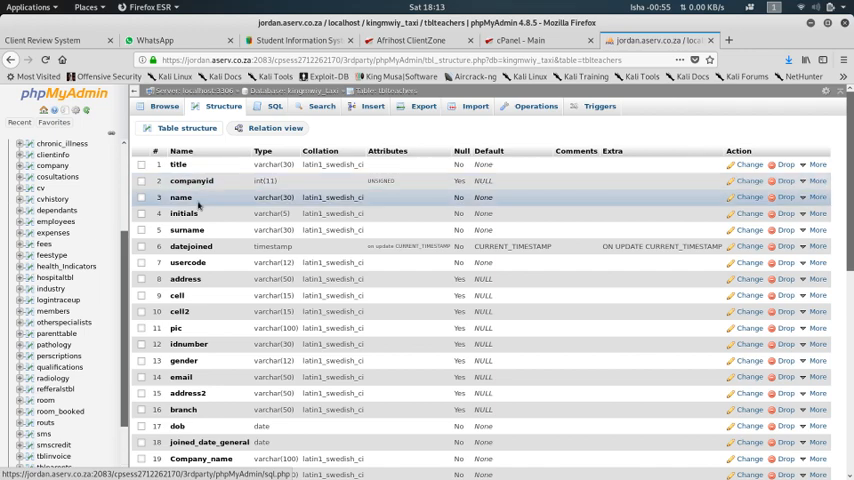
pyautogui.scroll(-5, 211, 184)
pyautogui.scroll(-4, 260, 220)
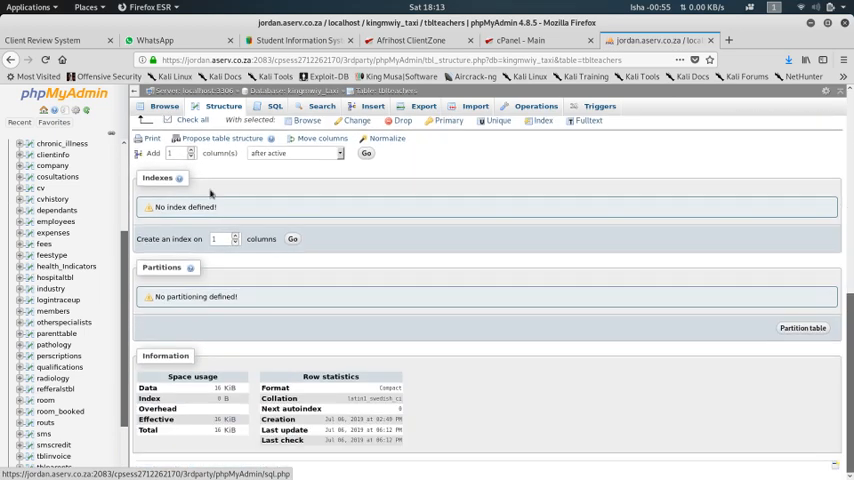
pyautogui.scroll(2, 309, 256)
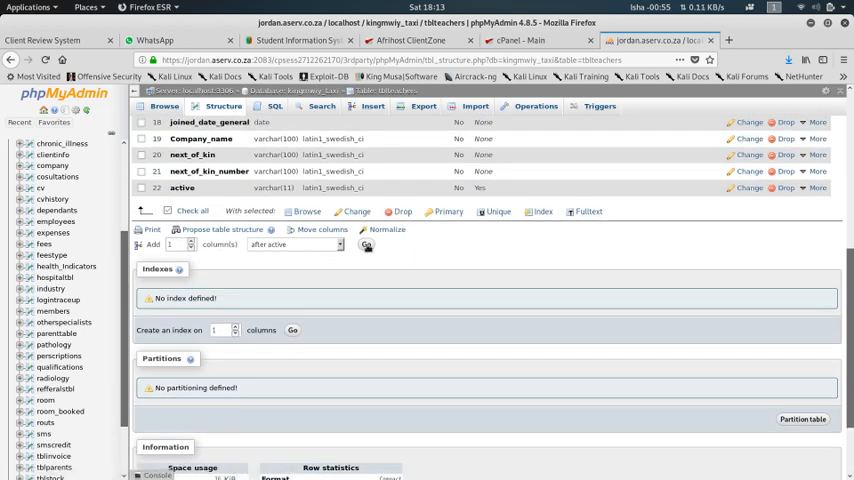
# - Add a new column at the beginning of tblteachers and paste teacherid as its name
pyautogui.click(340, 245)
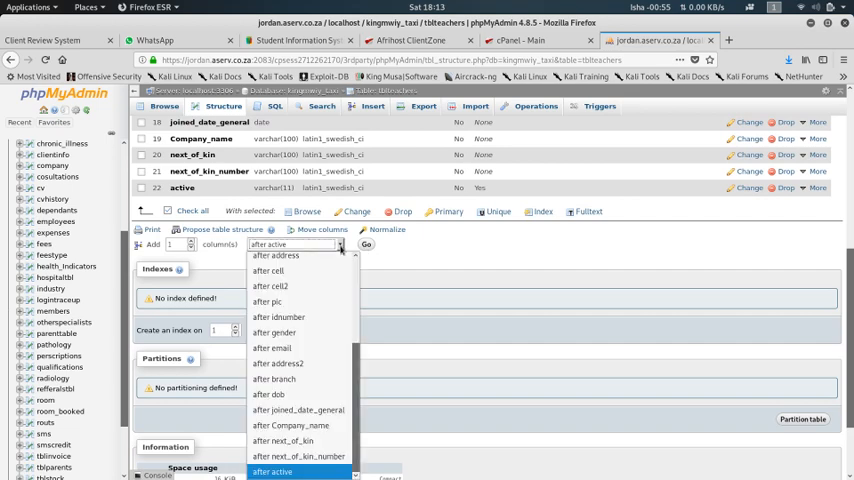
pyautogui.scroll(5, 328, 272)
pyautogui.scroll(3, 328, 272)
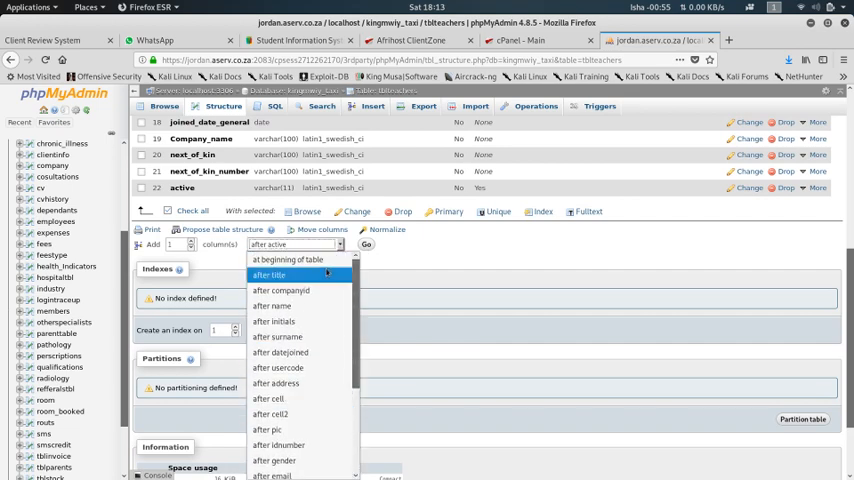
pyautogui.click(286, 261)
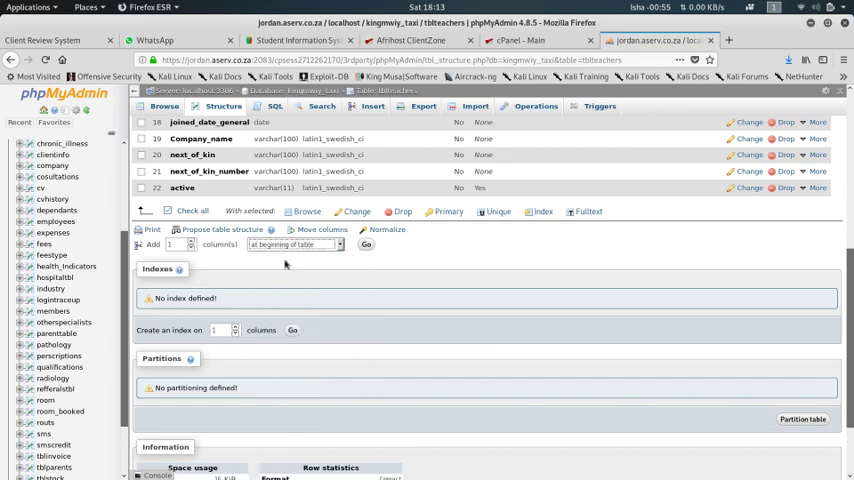
pyautogui.click(365, 245)
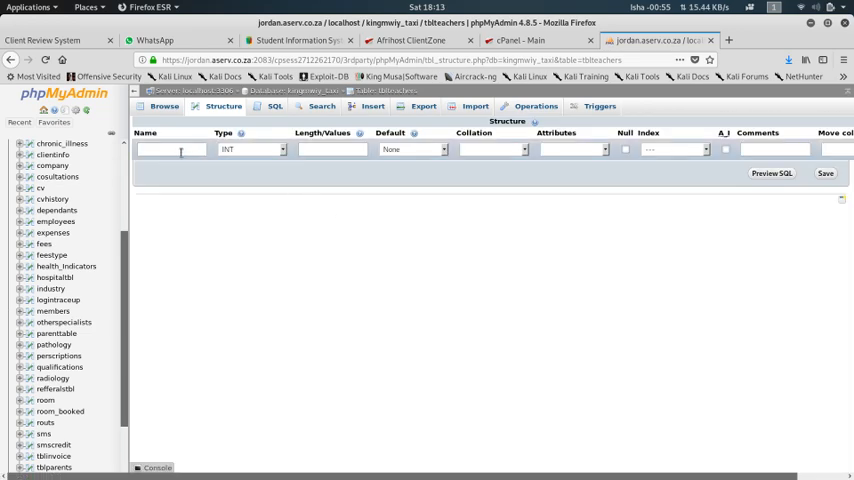
pyautogui.rightClick(165, 148)
pyautogui.click(213, 200)
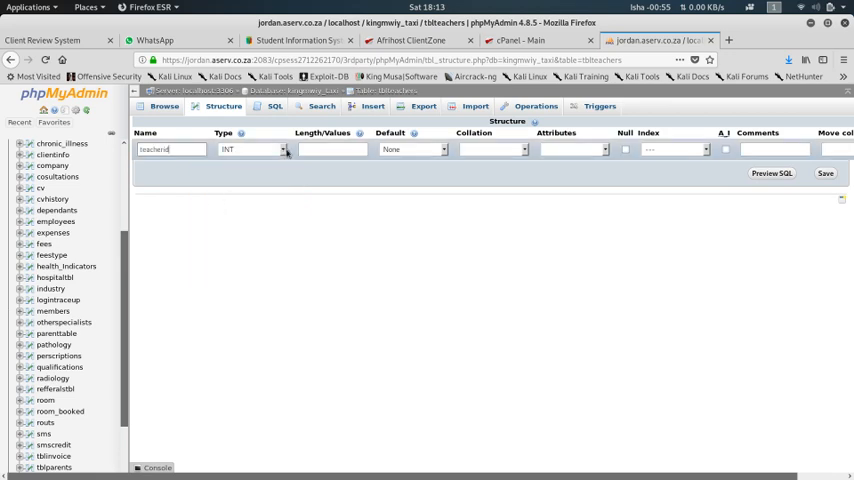
pyautogui.click(352, 146)
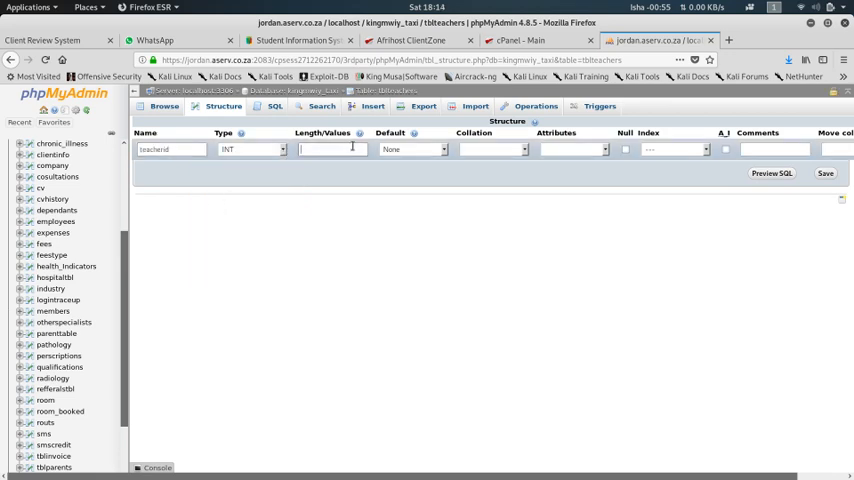
pyautogui.write('11')
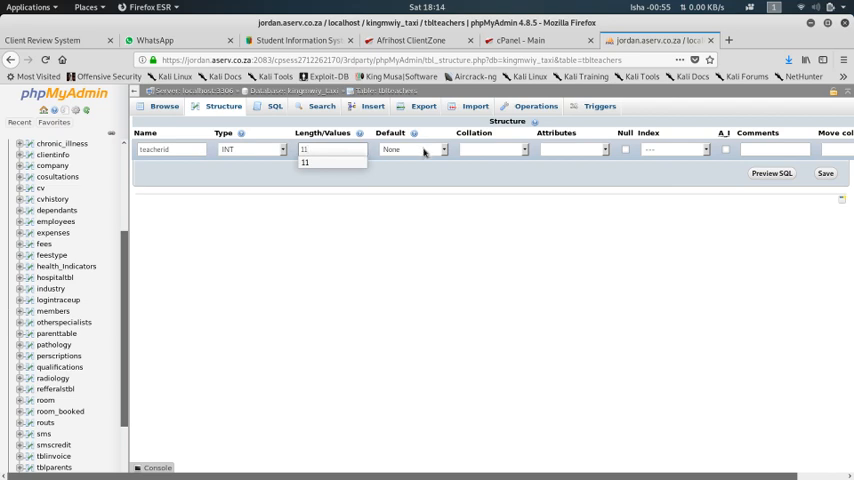
# - Make the new teacherid INT column the PRIMARY key and save it to the table
pyautogui.click(700, 154)
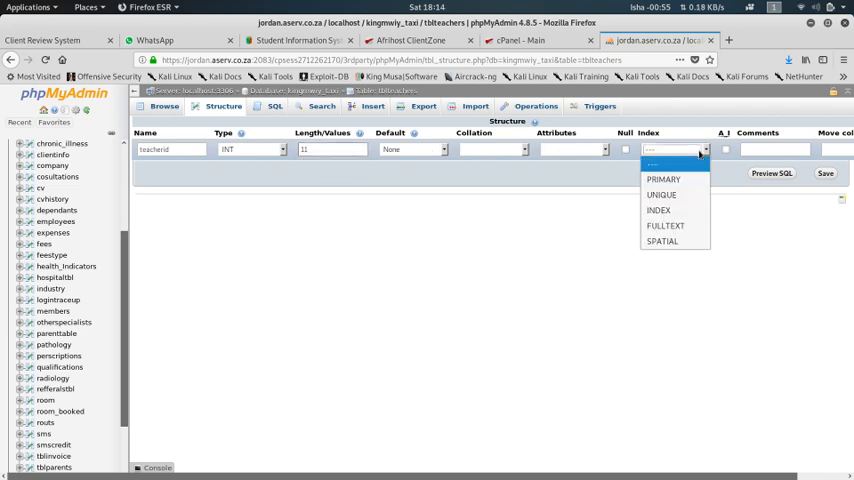
pyautogui.click(672, 179)
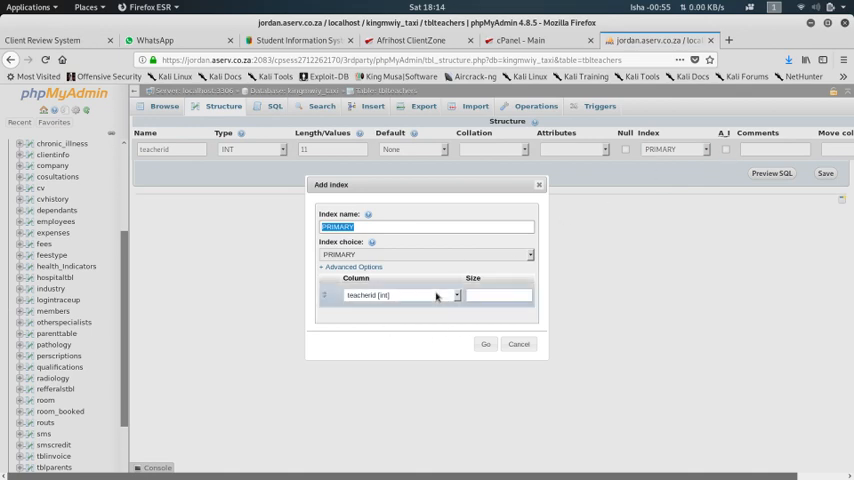
pyautogui.click(481, 344)
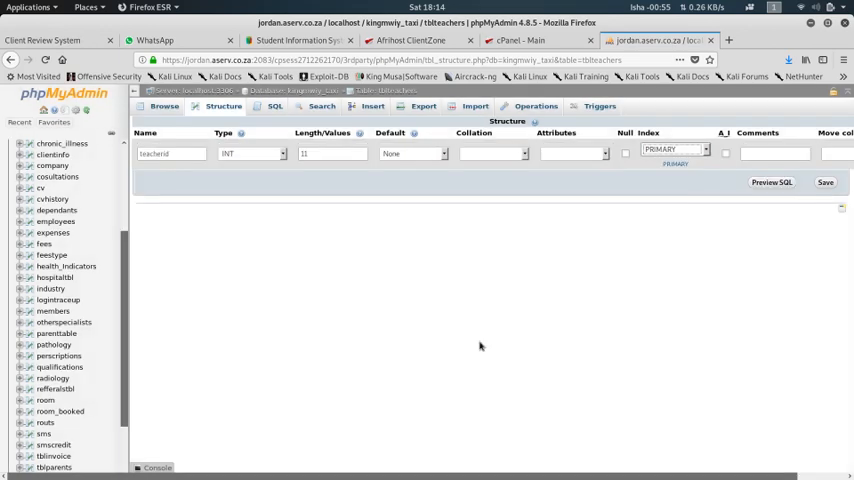
pyautogui.click(825, 183)
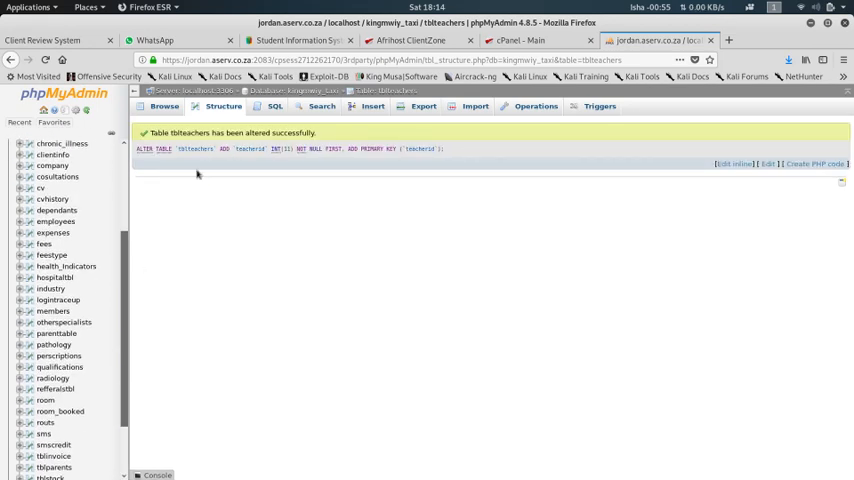
# - Reload the tblteachers structure showing teacherid as the first, primary-key column
pyautogui.click(223, 106)
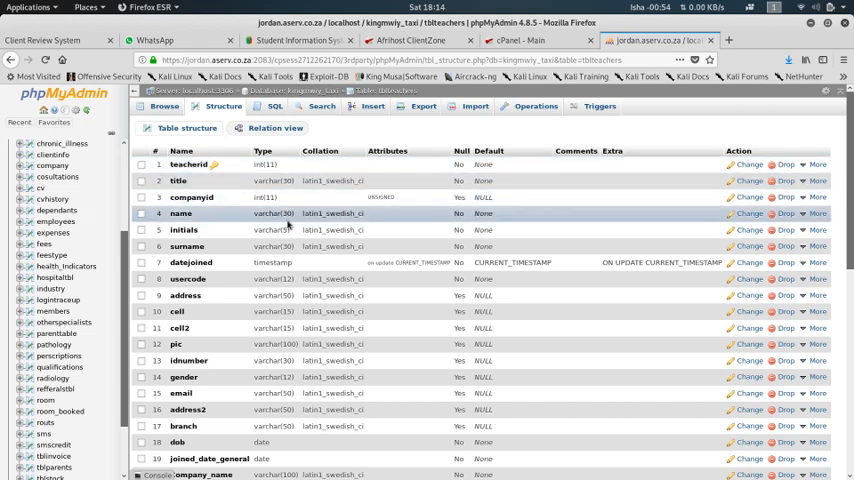
pyautogui.scroll(-5, 289, 226)
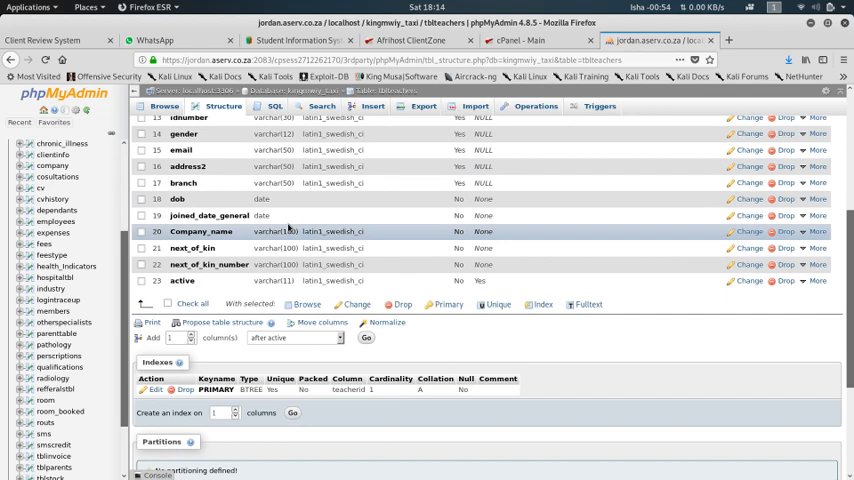
pyautogui.scroll(5, 289, 228)
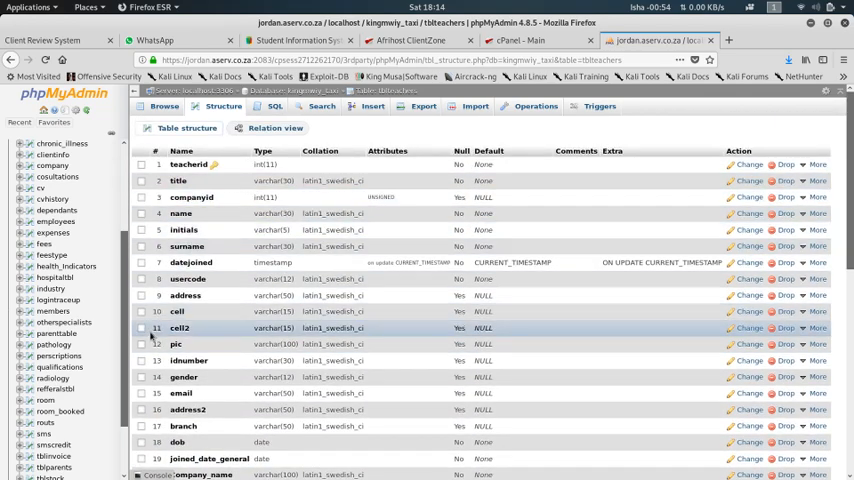
pyautogui.scroll(-2, 60, 380)
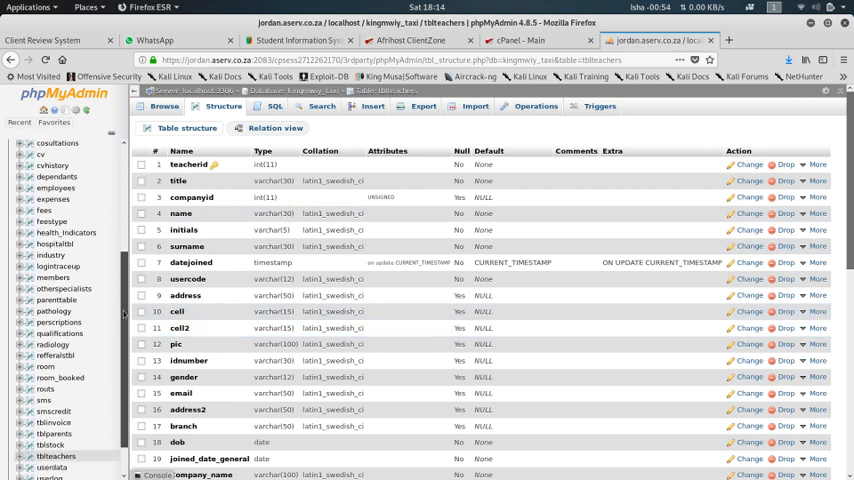
pyautogui.scroll(-1, 60, 400)
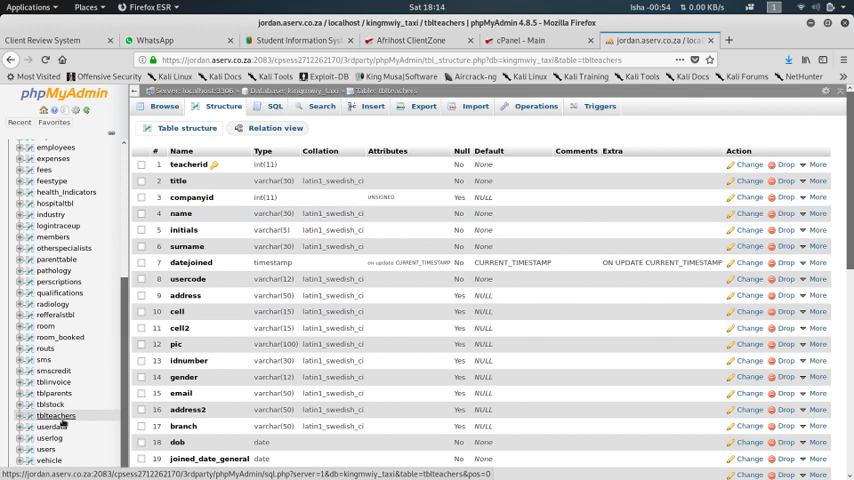
# - Inline-edit the existing tblteachers row's teacherid from 0 to 1, then switch to the Client Review System tab
pyautogui.click(62, 420)
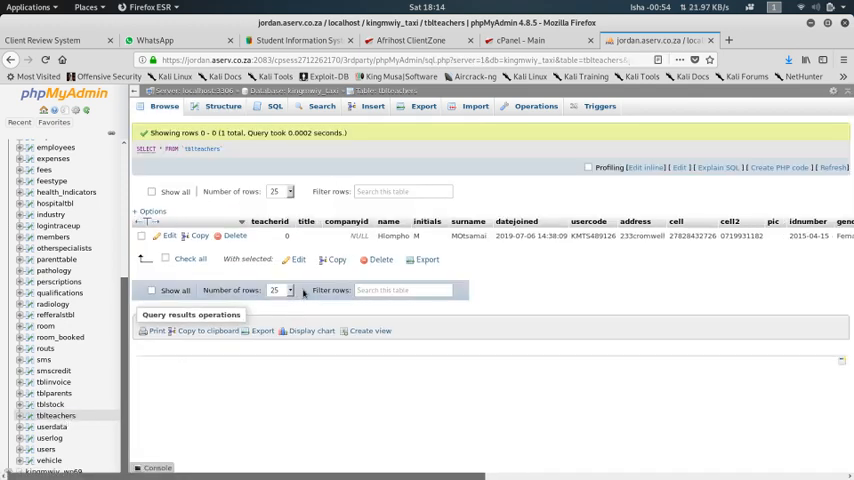
pyautogui.write('1')
pyautogui.doubleClick(288, 237)
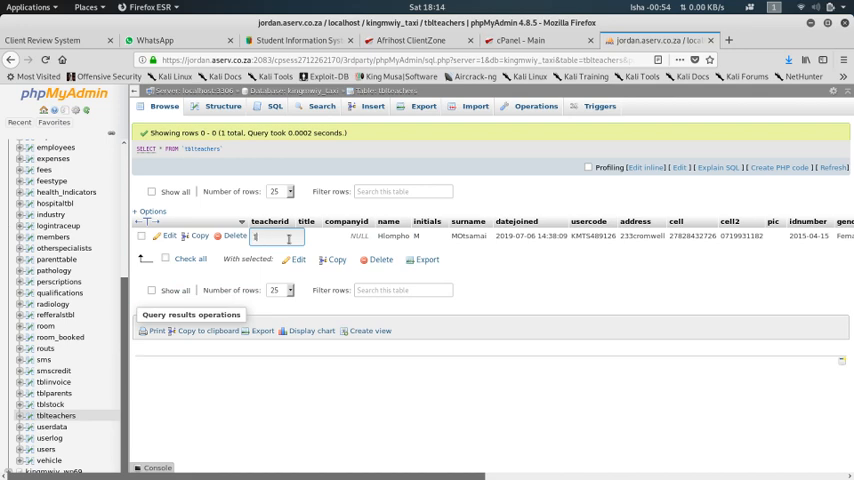
pyautogui.press('Return')
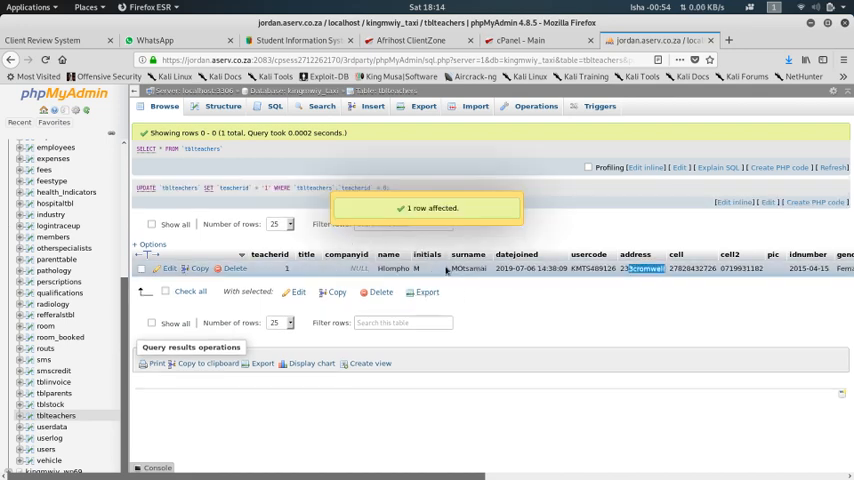
pyautogui.click(43, 42)
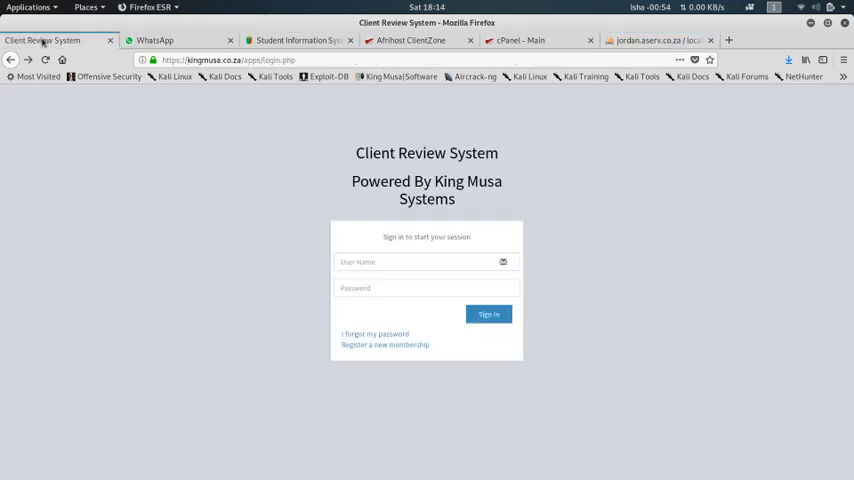
# - Enter the user name and corrected password on the Client Review System login and sign in
pyautogui.click(435, 266)
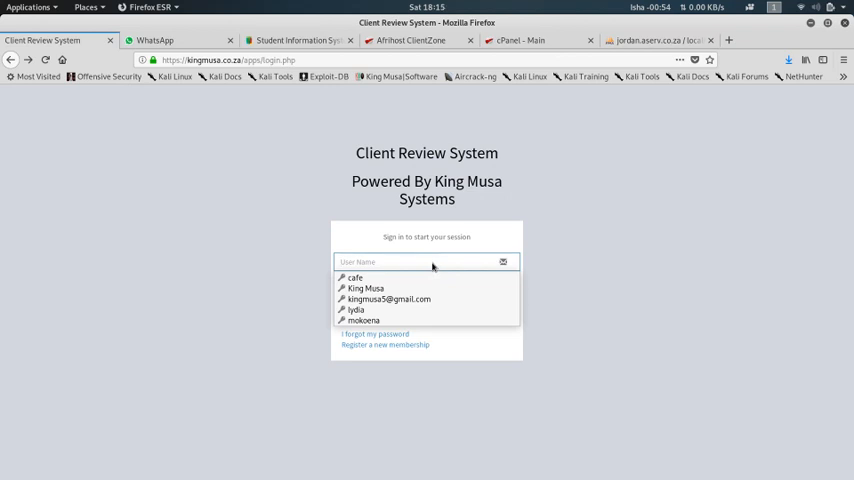
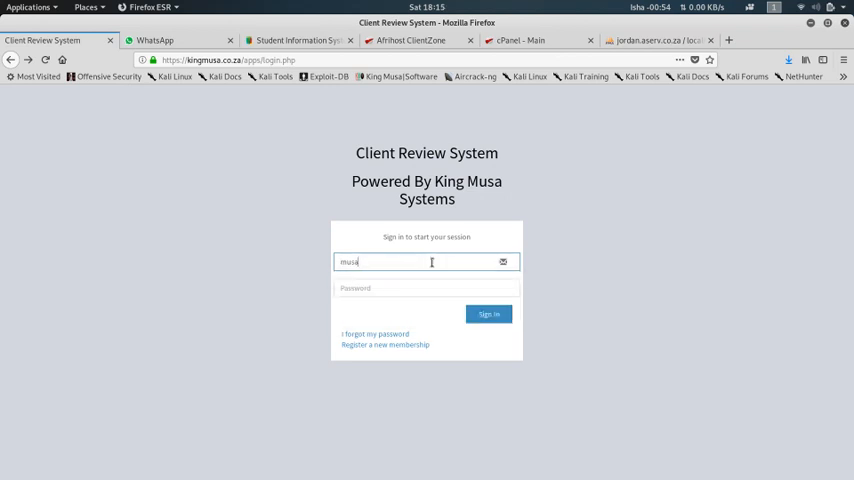
pyautogui.click(390, 290)
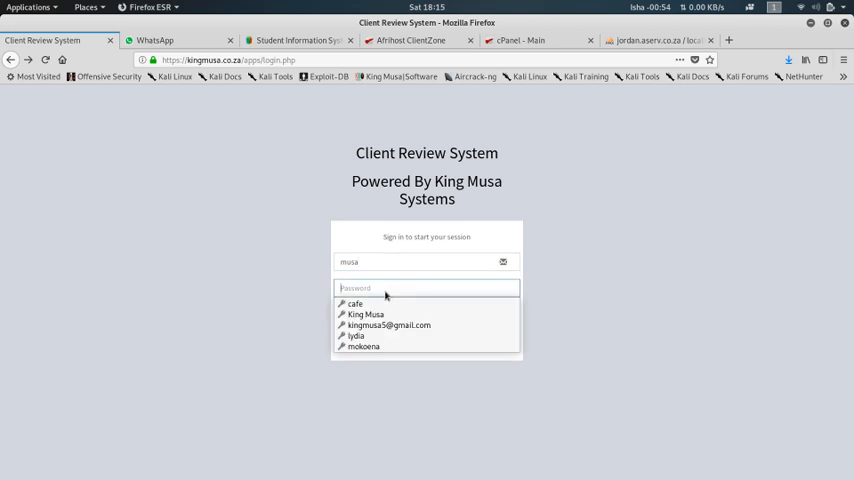
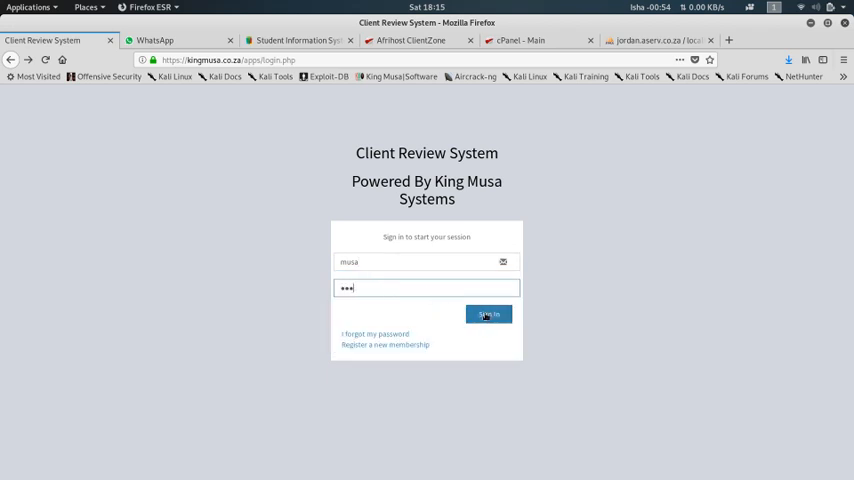
pyautogui.press('BackSpace')
pyautogui.press('BackSpace')
pyautogui.press('BackSpace')
pyautogui.click(486, 315)
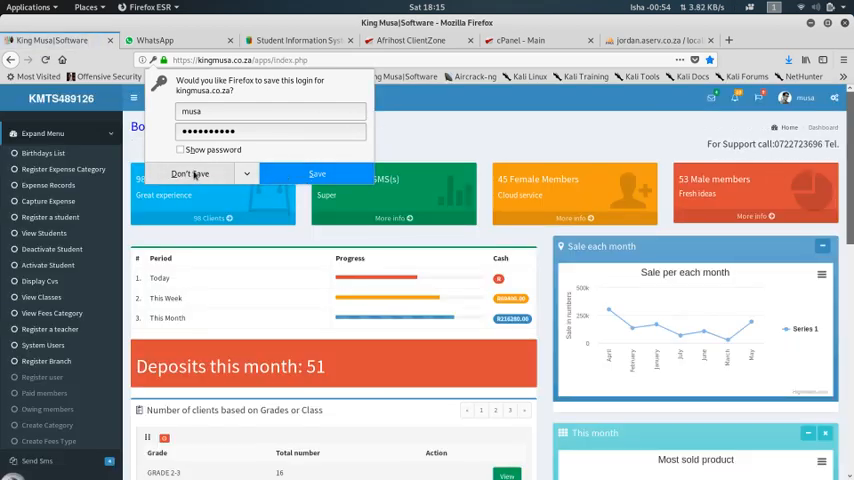
pyautogui.scroll(-2, 120, 250)
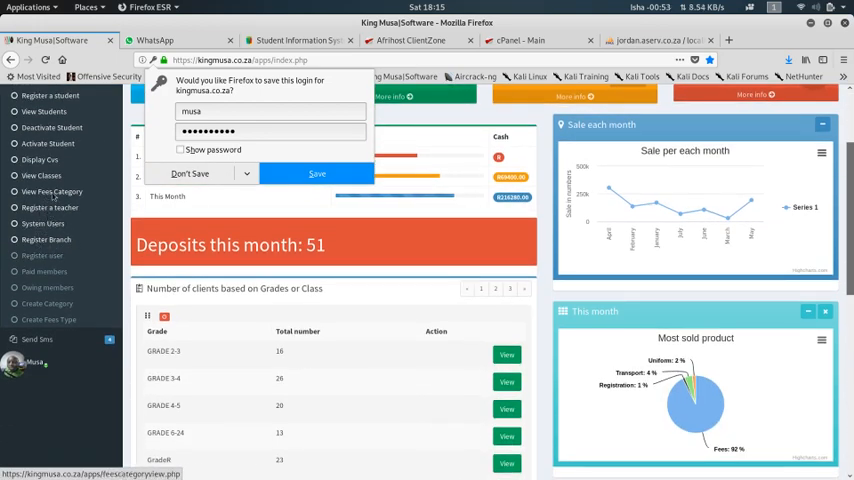
# - Fill the Register A Teacher form's first name, surname, other names, ID/Passport and cell number from autocomplete
pyautogui.click(44, 208)
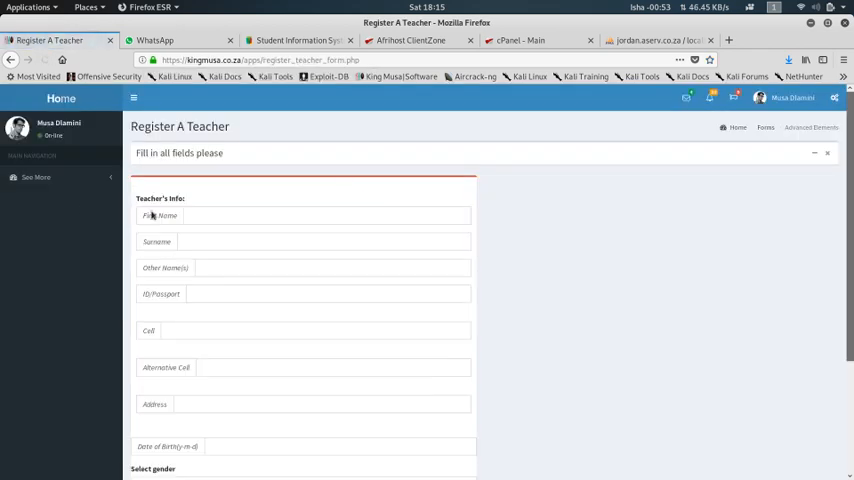
pyautogui.click(203, 212)
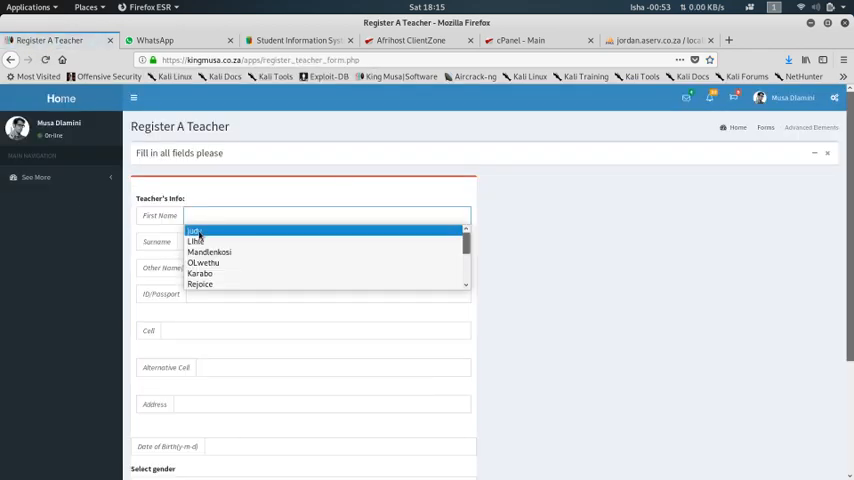
pyautogui.click(200, 232)
pyautogui.click(200, 241)
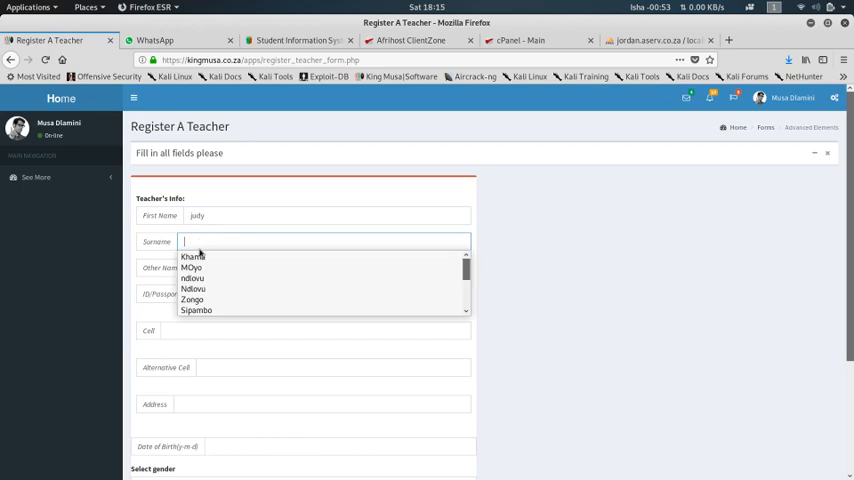
pyautogui.click(200, 257)
pyautogui.click(222, 272)
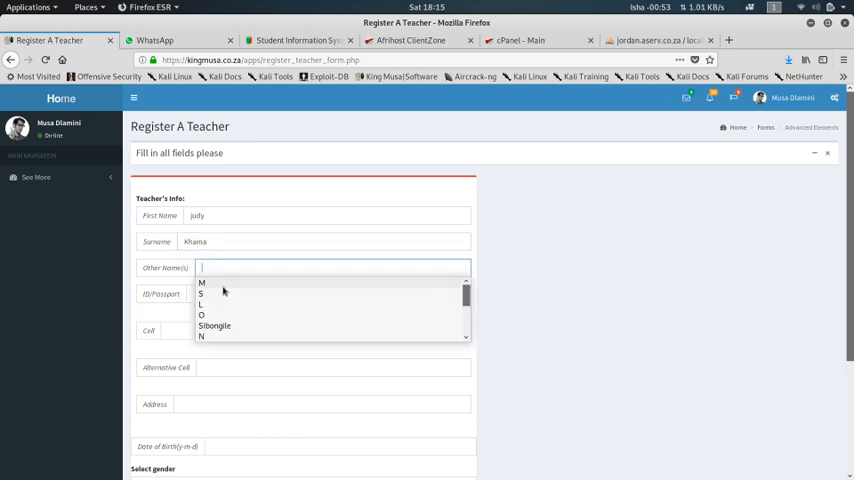
pyautogui.click(224, 286)
pyautogui.click(223, 309)
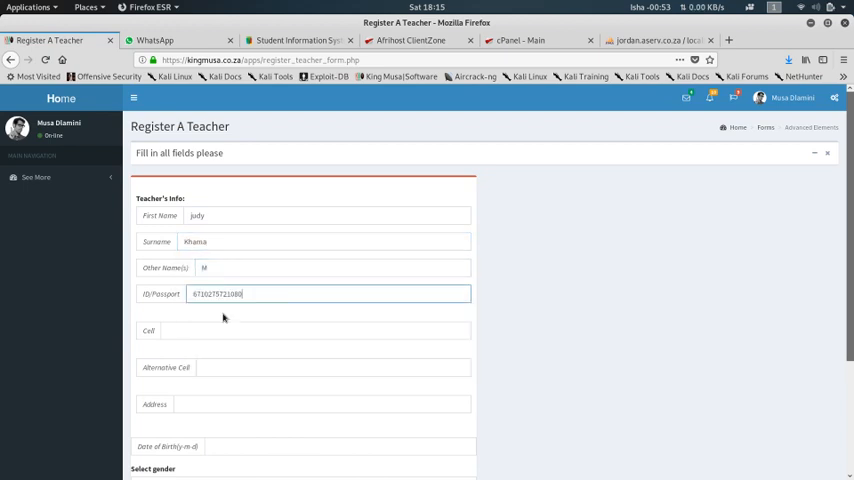
pyautogui.click(223, 332)
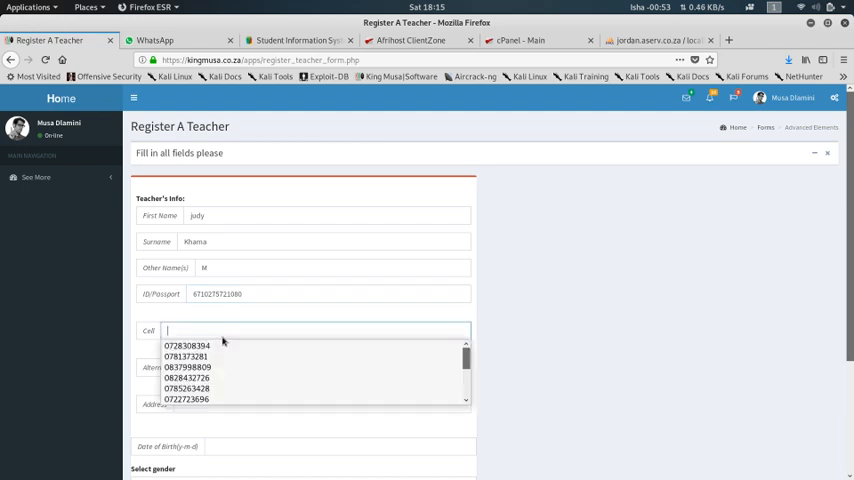
pyautogui.click(214, 346)
pyautogui.scroll(-2, 212, 353)
# - Fill alternative cell and address, set birth date 2019-07-02 and gender Female, and save the teacher
pyautogui.click(231, 276)
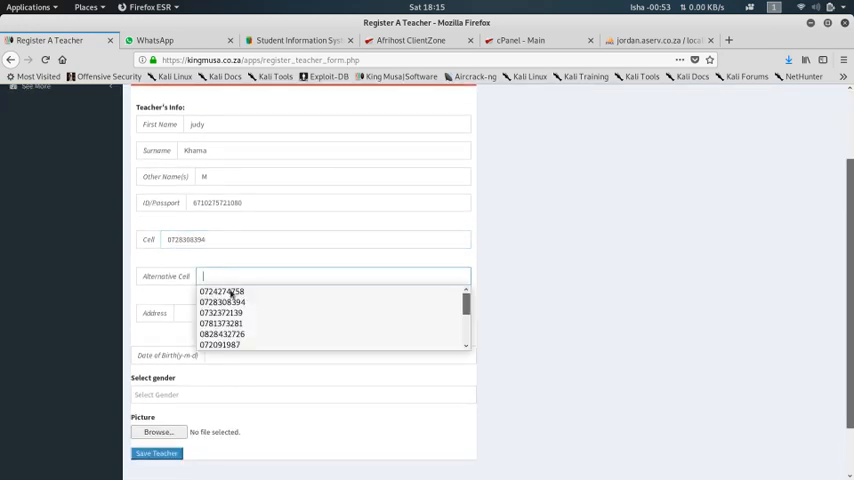
pyautogui.click(231, 300)
pyautogui.click(210, 318)
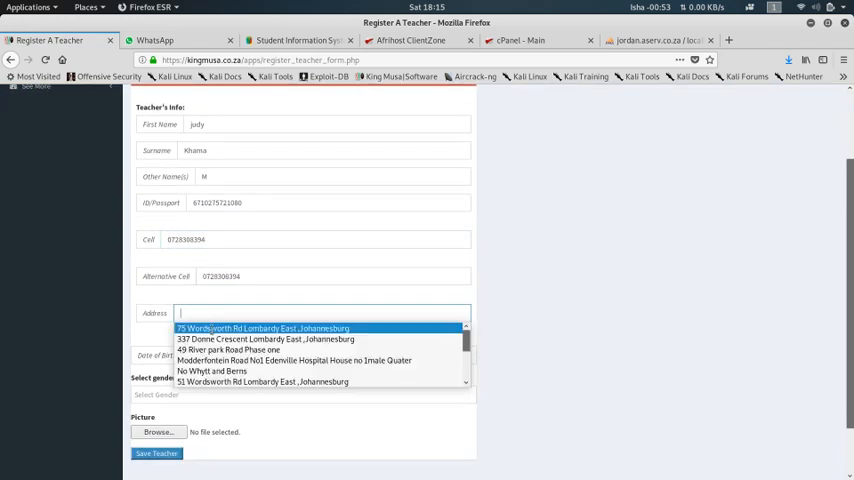
pyautogui.scroll(-2, 214, 321)
pyautogui.click(219, 294)
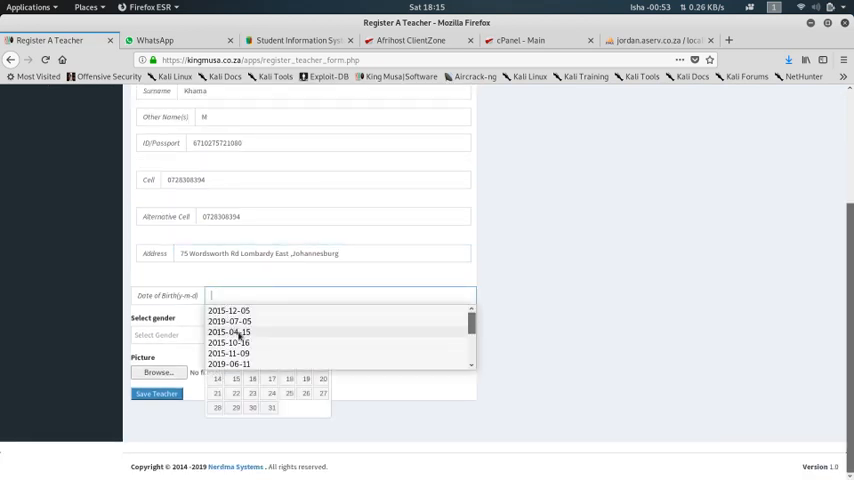
pyautogui.click(245, 331)
pyautogui.click(247, 354)
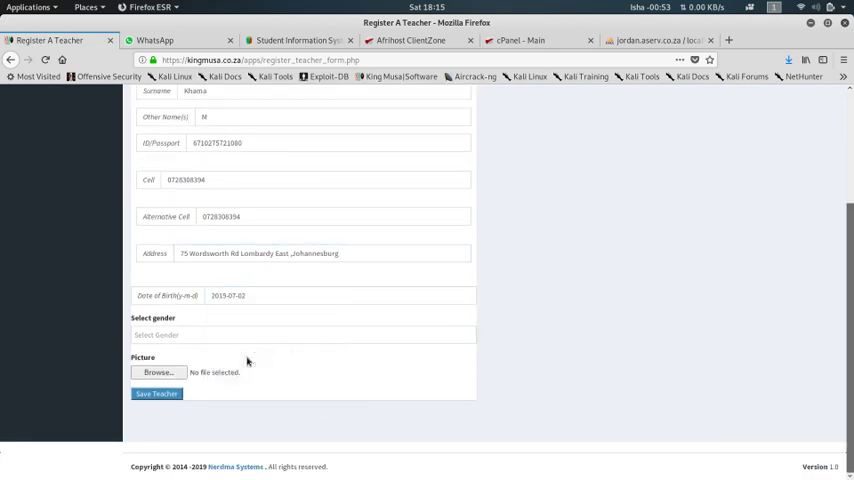
pyautogui.click(178, 334)
pyautogui.click(170, 369)
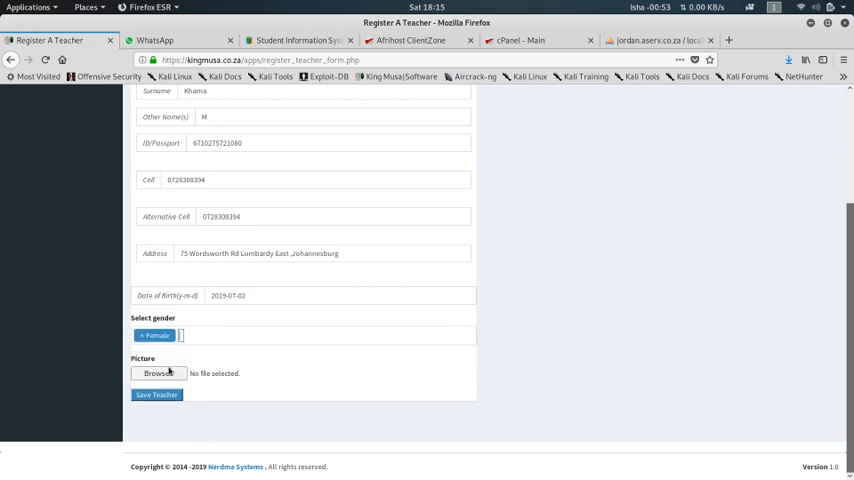
pyautogui.click(168, 394)
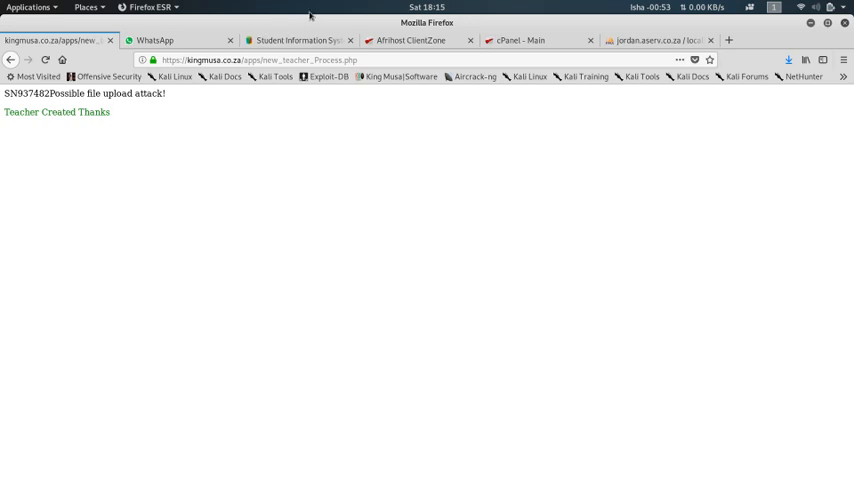
# - Switch to phpMyAdmin and reload tblteachers to see the newly registered teacher as a second row
pyautogui.click(640, 40)
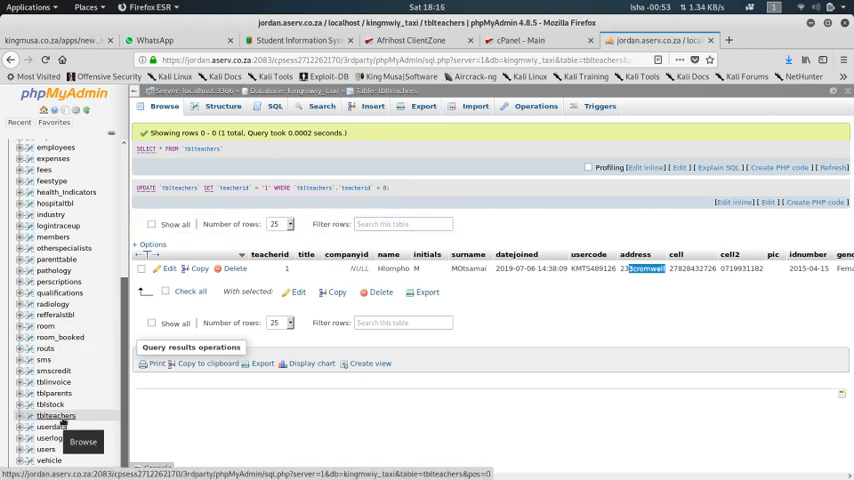
pyautogui.click(62, 418)
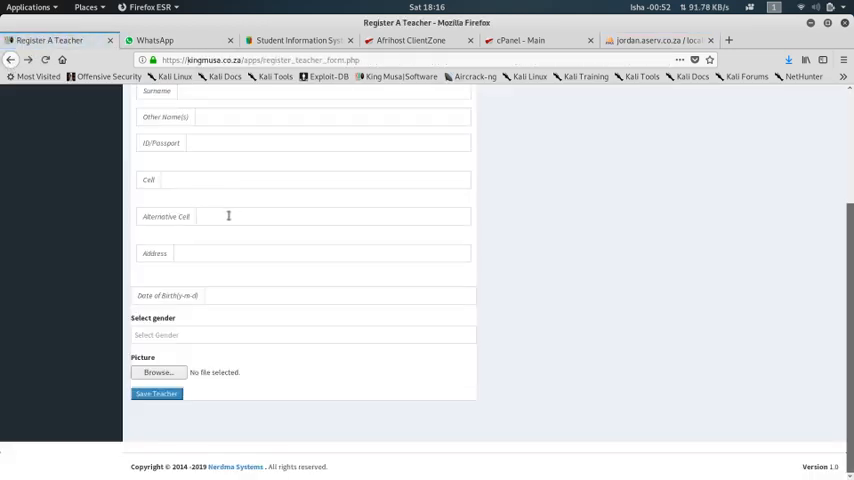
# - Fill the second teacher's first name, surname, other name S, ID number and cell number from saved entries
pyautogui.click(227, 189)
pyautogui.click(224, 210)
pyautogui.click(220, 231)
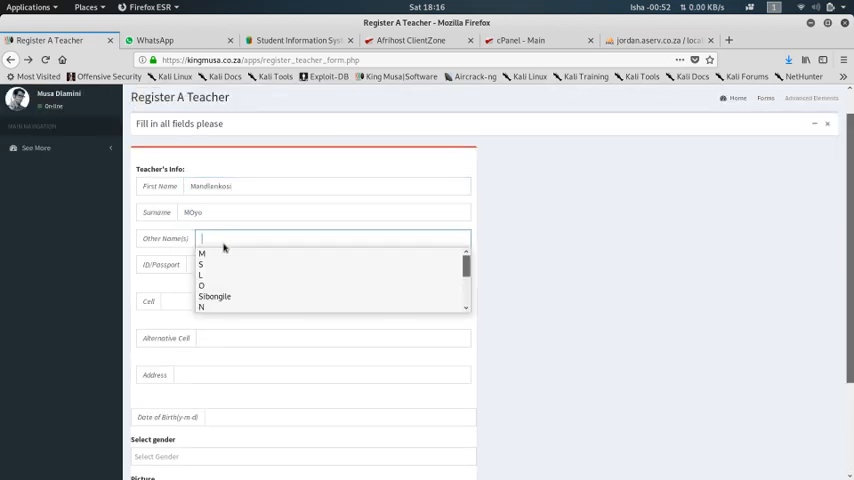
pyautogui.click(225, 264)
pyautogui.click(252, 270)
pyautogui.click(251, 271)
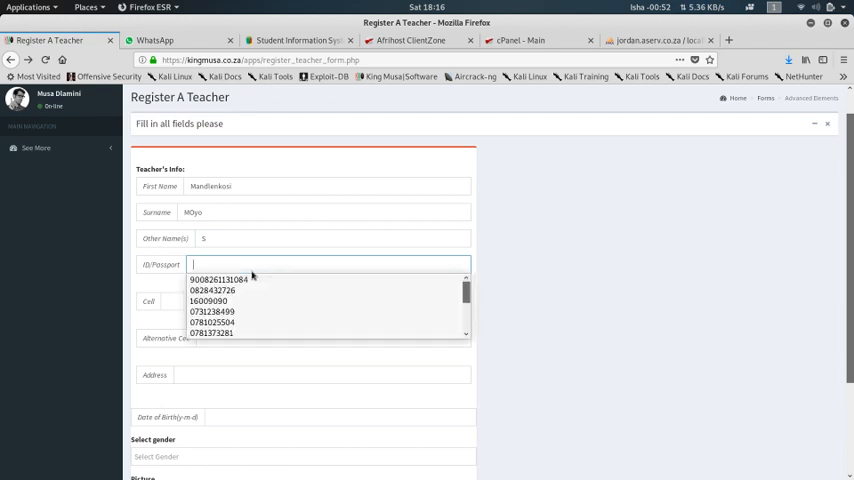
pyautogui.click(246, 280)
pyautogui.click(217, 302)
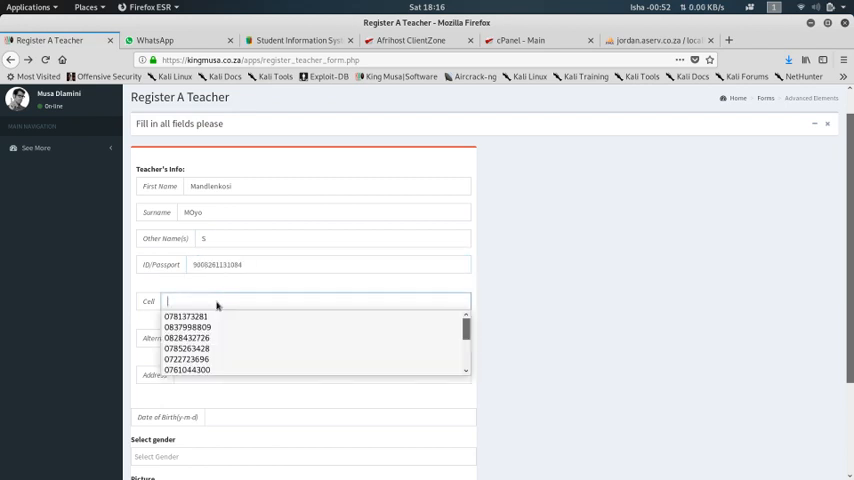
pyautogui.click(219, 317)
pyautogui.scroll(-2, 217, 292)
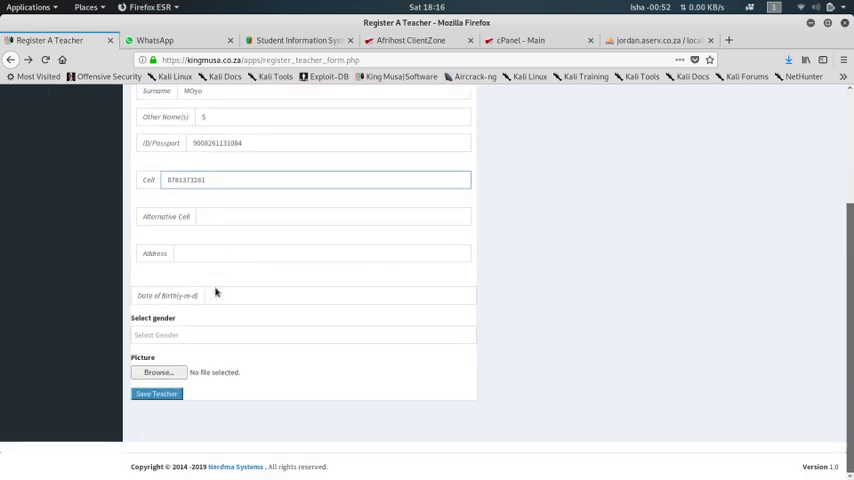
# - Fill alternative cell and Johannesburg address, set birth date 2019-07-25 and gender Female, and submit
pyautogui.click(220, 216)
pyautogui.press('Down')
pyautogui.press('Return')
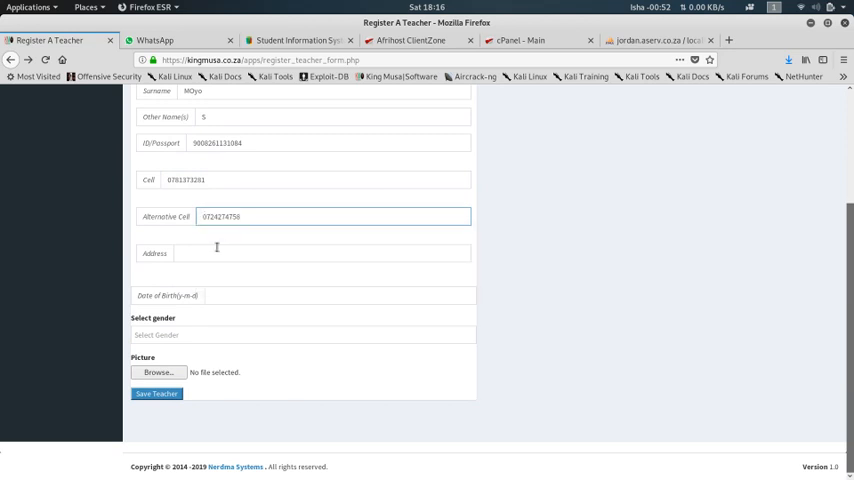
pyautogui.click(217, 253)
pyautogui.press('Down')
pyautogui.press('Return')
pyautogui.click(218, 293)
pyautogui.click(288, 398)
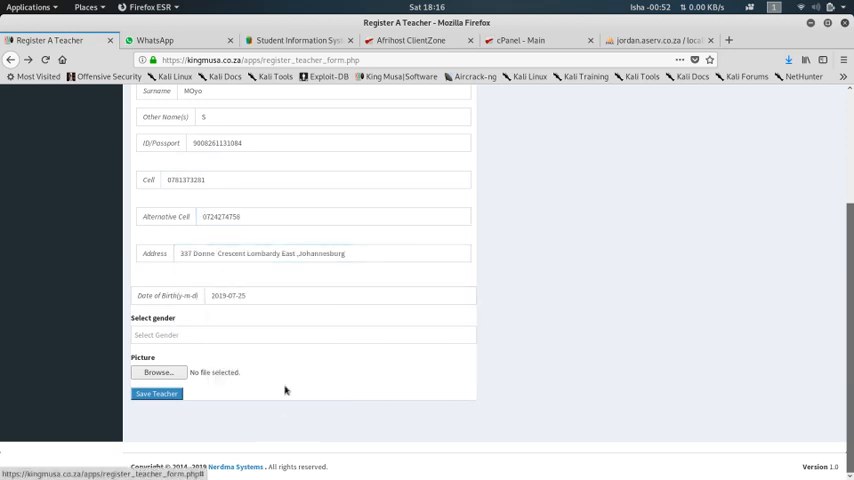
pyautogui.click(225, 337)
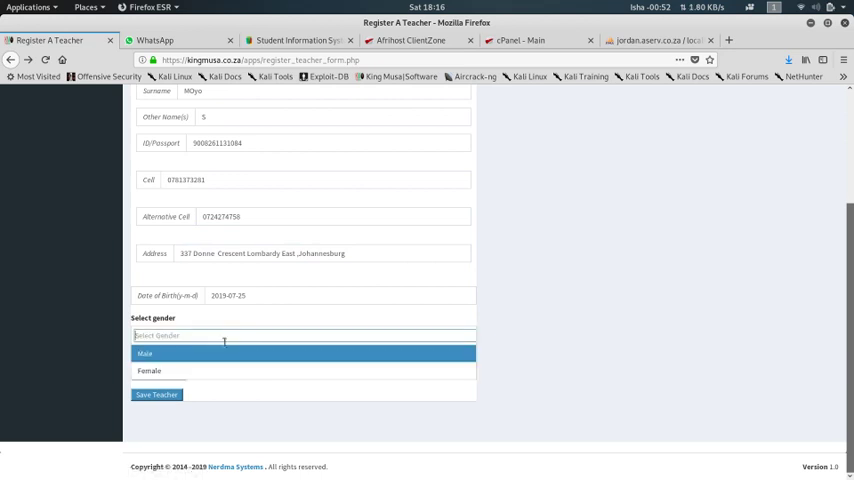
pyautogui.click(162, 371)
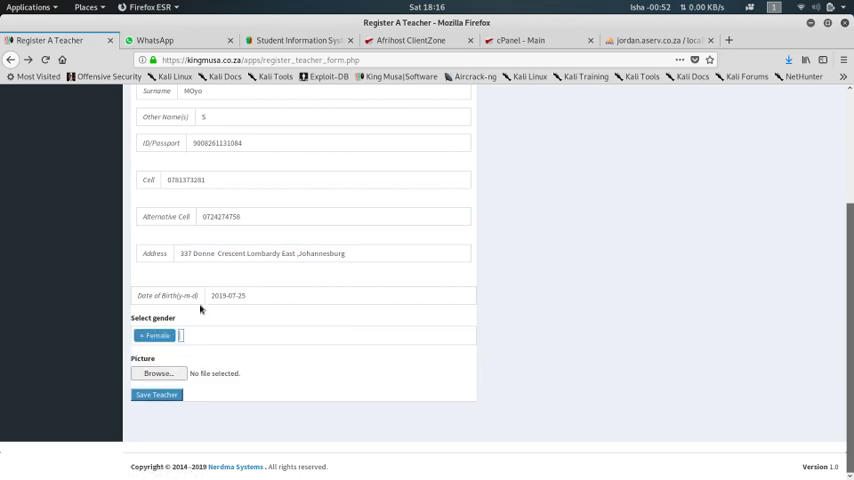
pyautogui.click(157, 394)
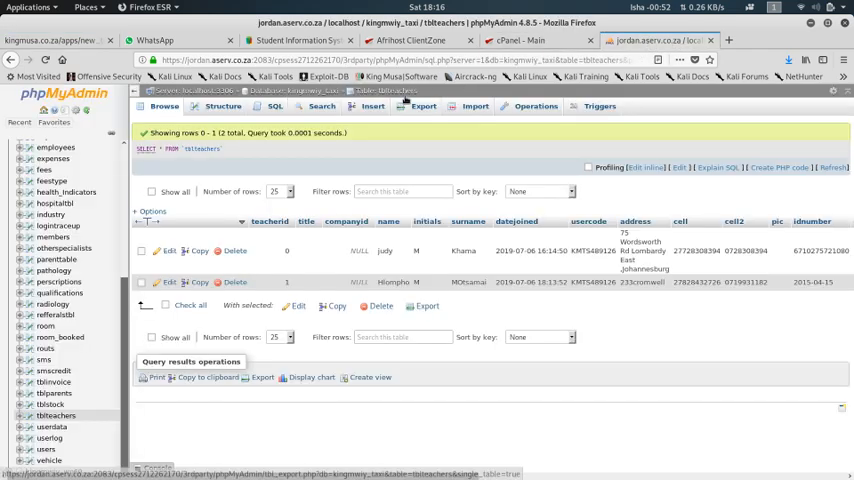
# - Reload the tblteachers browse page and delete the teacherid 0 row
pyautogui.click(408, 63)
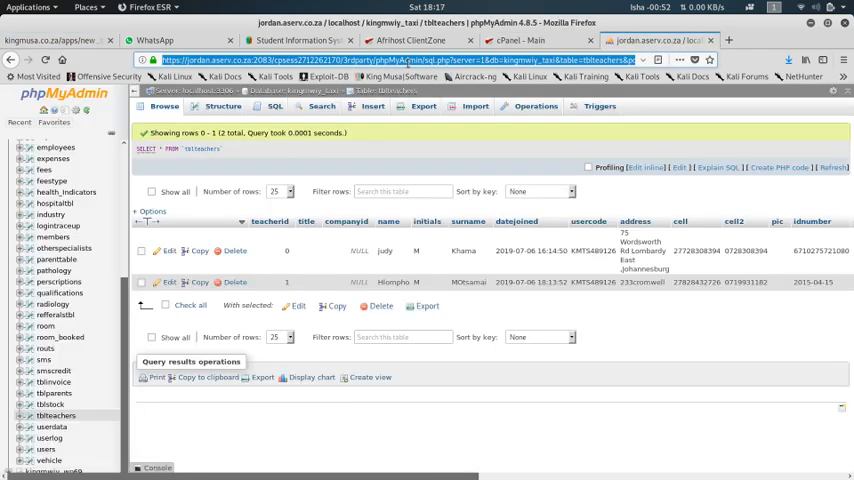
pyautogui.press('Return')
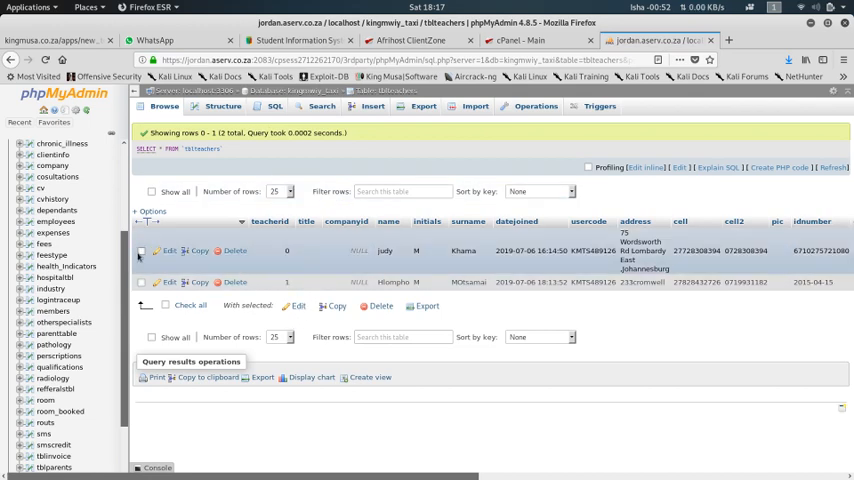
pyautogui.click(141, 251)
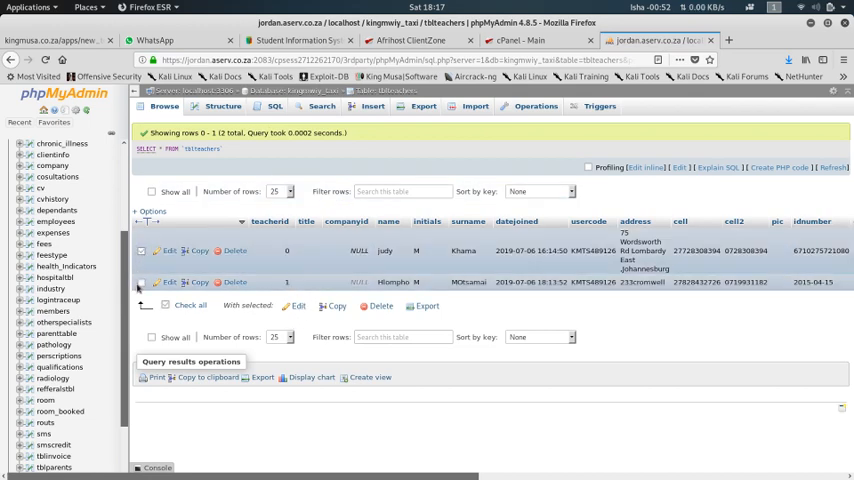
pyautogui.click(233, 250)
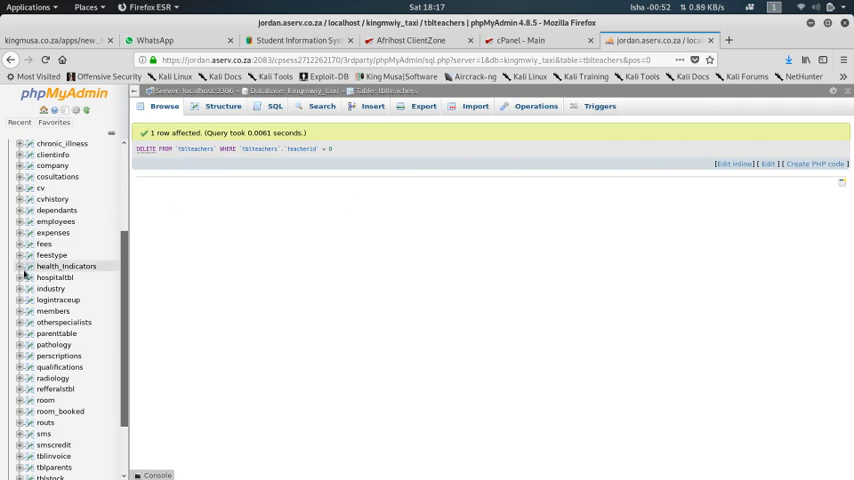
pyautogui.scroll(-1, 55, 330)
pyautogui.scroll(-1, 63, 390)
pyautogui.scroll(-1, 57, 396)
pyautogui.scroll(-1, 60, 410)
# - Reopen tblteachers and delete the remaining teacher row, confirming with Yes
pyautogui.click(63, 416)
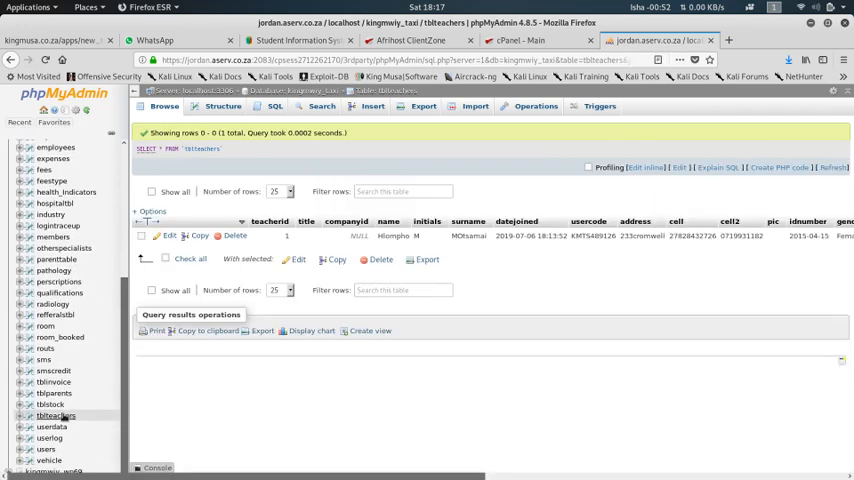
pyautogui.click(141, 236)
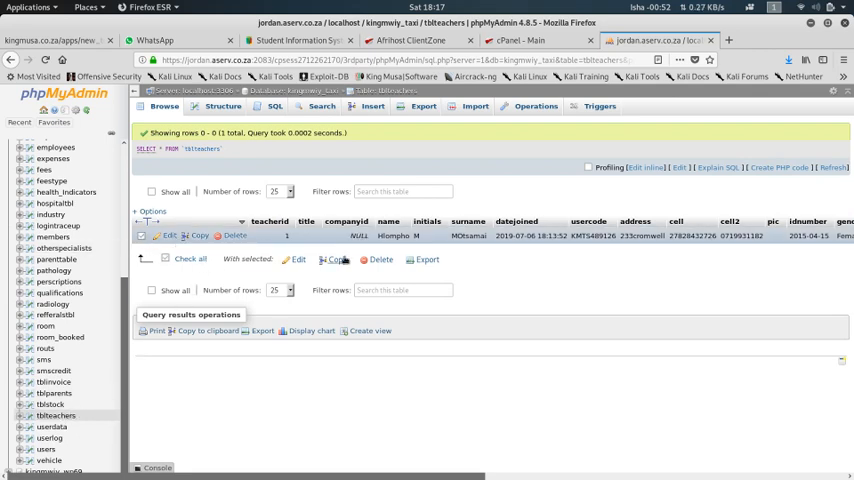
pyautogui.click(378, 259)
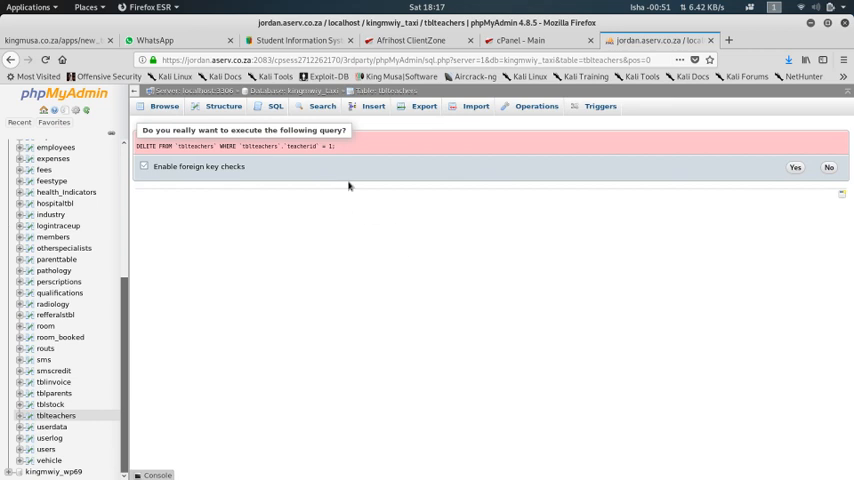
pyautogui.click(796, 169)
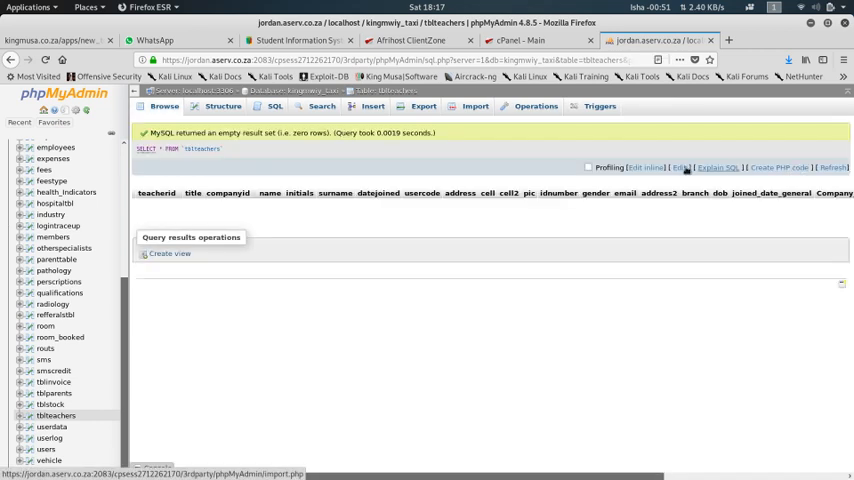
# - Return to the Register A Teacher form and fill first name, surname and other name L from saved entries
pyautogui.click(43, 42)
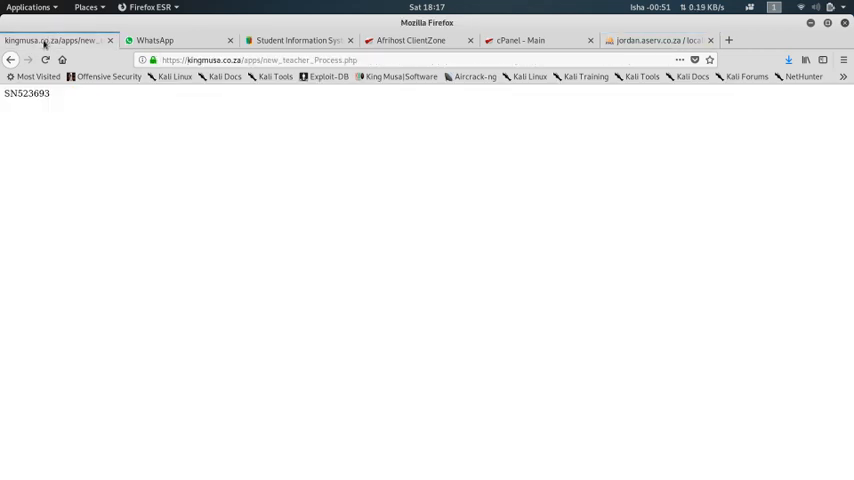
pyautogui.click(9, 59)
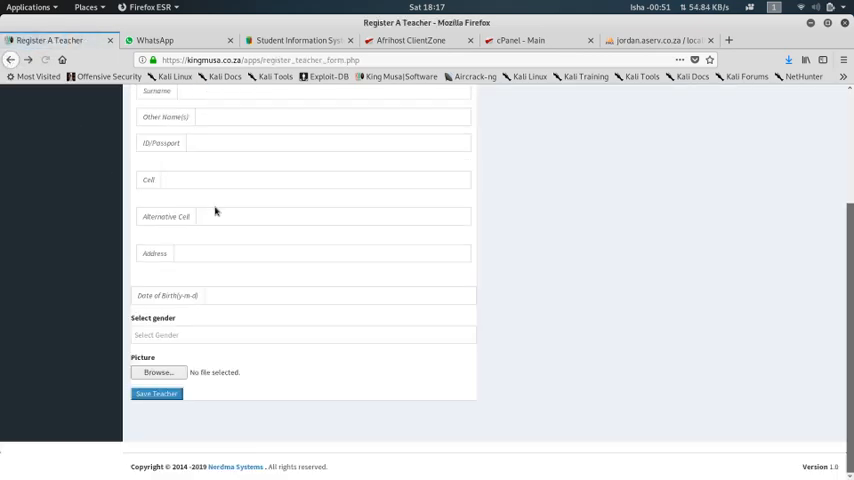
pyautogui.scroll(3, 215, 208)
pyautogui.click(215, 209)
pyautogui.click(213, 240)
pyautogui.click(233, 247)
pyautogui.click(226, 264)
pyautogui.click(230, 266)
pyautogui.click(231, 294)
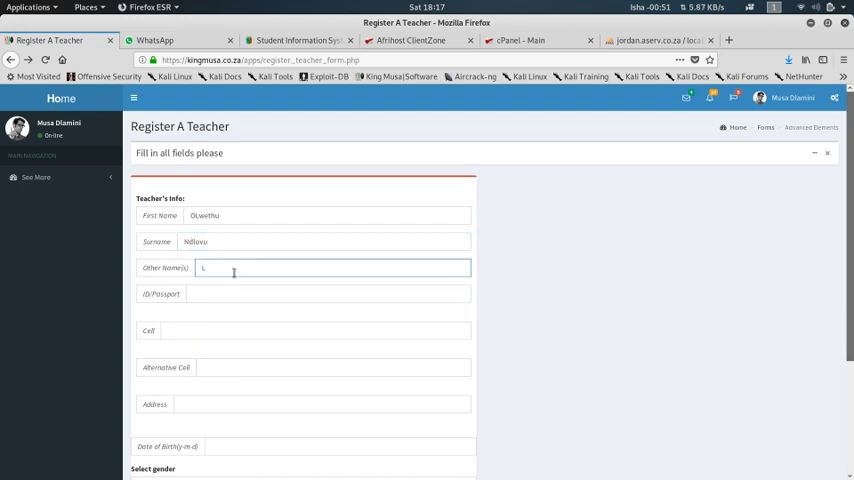
pyautogui.scroll(-2, 236, 224)
# - Fill the ID number, cell number, alternative cell number and address from saved entries
pyautogui.click(238, 203)
pyautogui.click(229, 229)
pyautogui.click(219, 264)
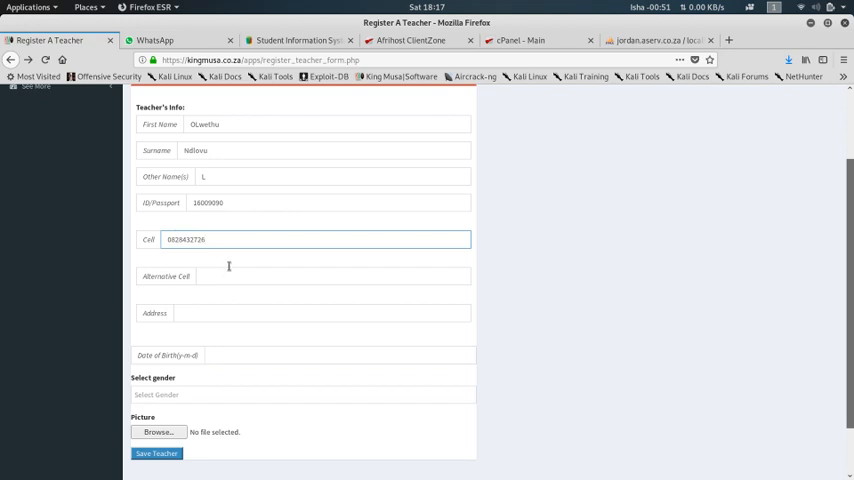
pyautogui.click(231, 276)
pyautogui.click(231, 293)
pyautogui.scroll(-1, 227, 291)
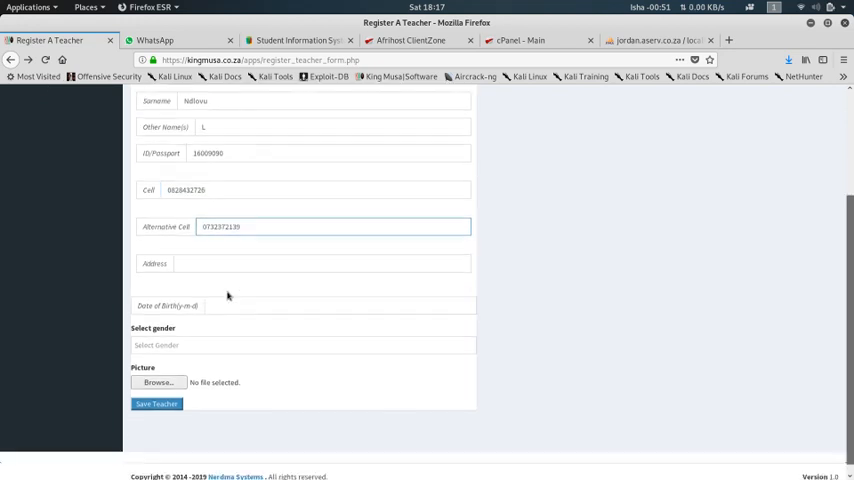
pyautogui.click(229, 262)
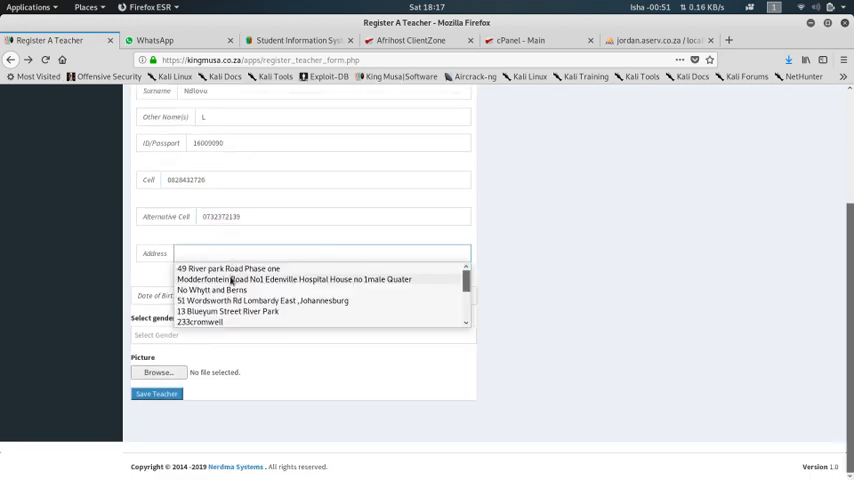
pyautogui.click(232, 281)
# - Pick a date of birth, set gender to Female and submit the teacher registration
pyautogui.click(224, 297)
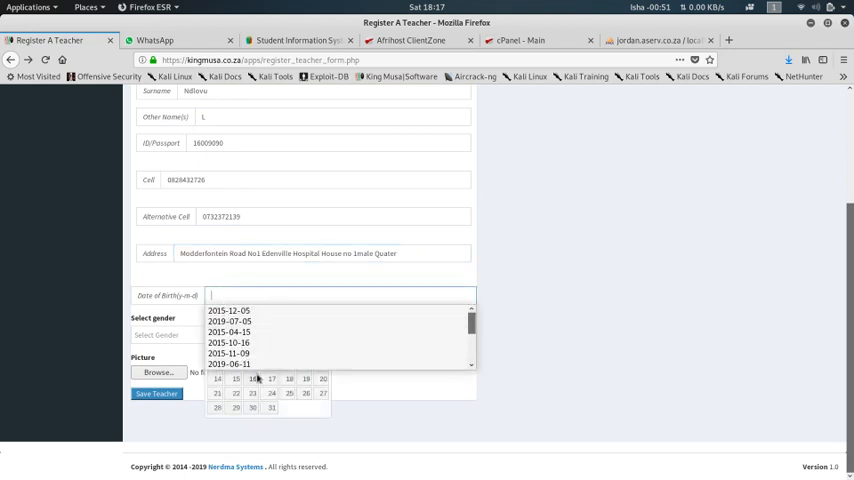
pyautogui.click(270, 380)
pyautogui.click(222, 336)
pyautogui.click(152, 370)
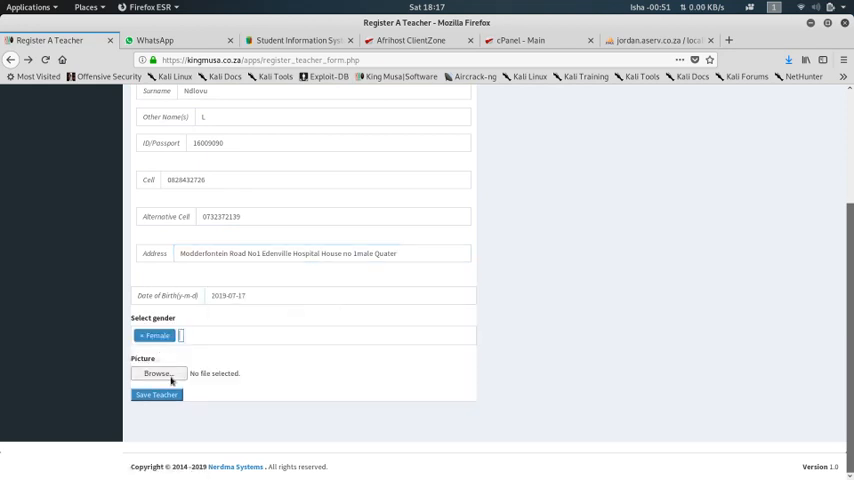
pyautogui.click(162, 395)
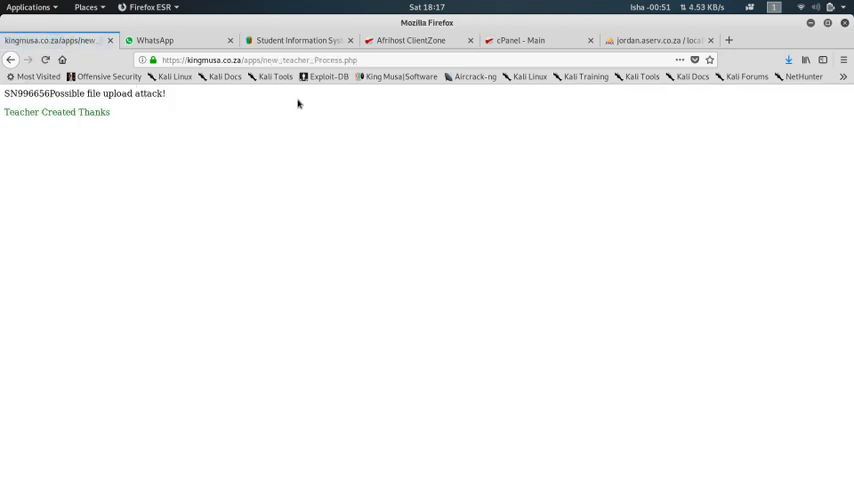
# - Reload phpMyAdmin's tblteachers results to see the new teacherid 0 row, then return to the King Musa tab
pyautogui.moveTo(5, 117); pyautogui.dragTo(112, 119)
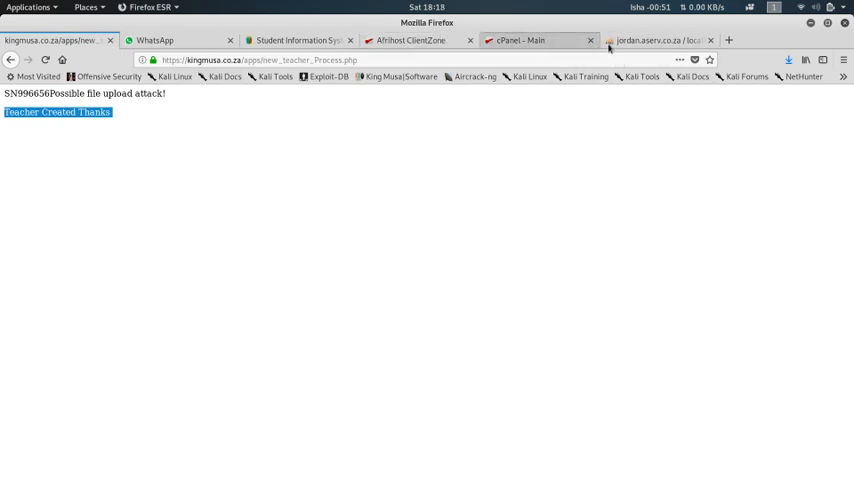
pyautogui.click(624, 45)
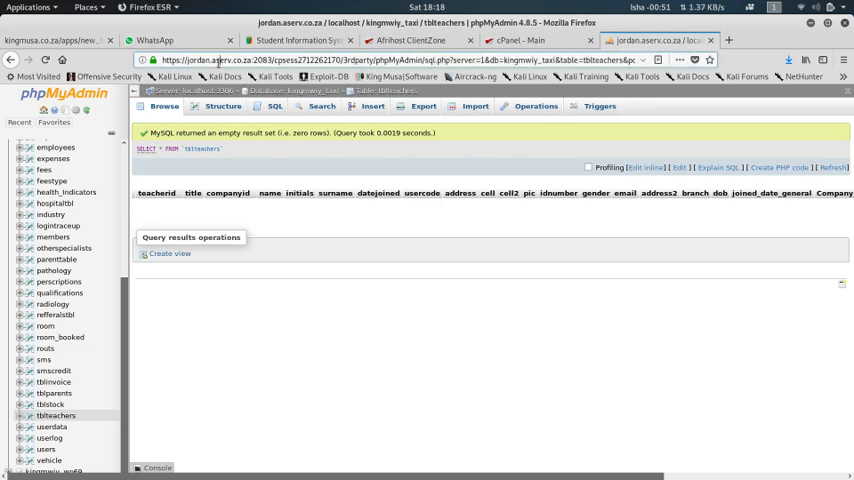
pyautogui.click(216, 60)
pyautogui.press('Return')
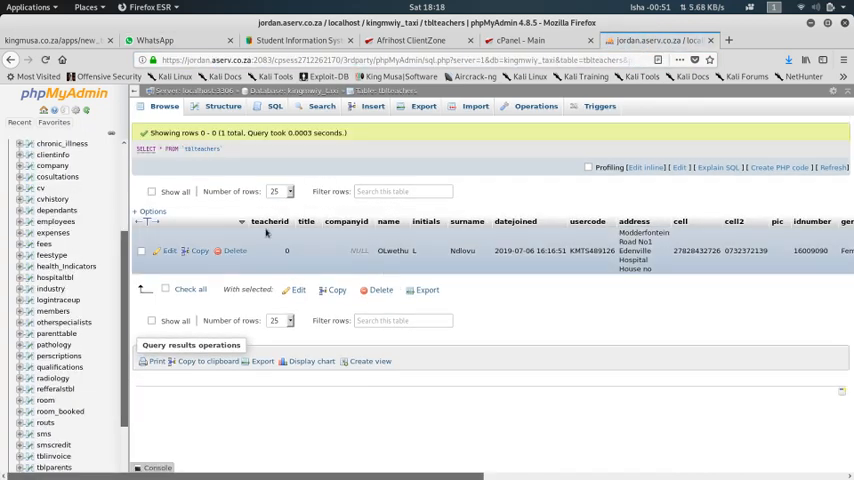
pyautogui.click(78, 40)
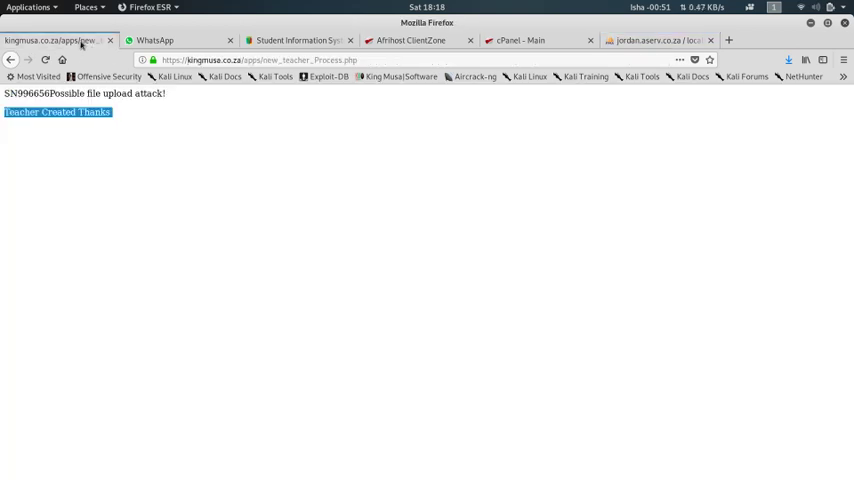
pyautogui.click(12, 60)
pyautogui.scroll(3, 245, 245)
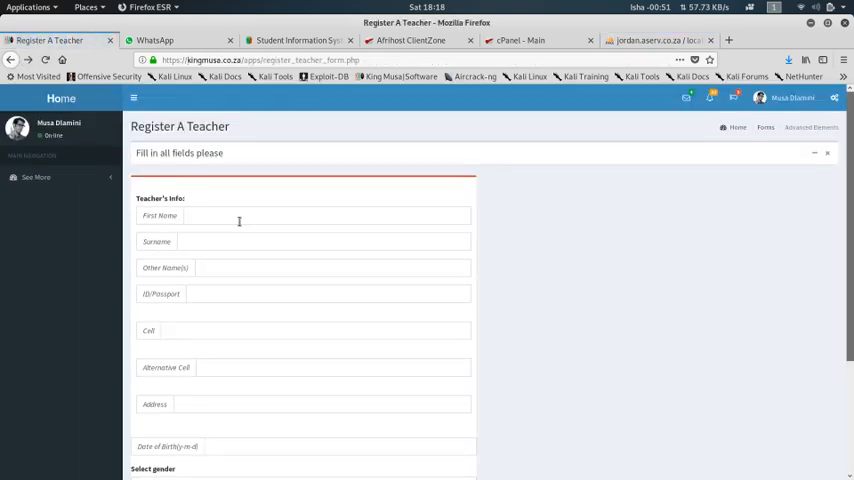
pyautogui.click(238, 218)
pyautogui.click(221, 242)
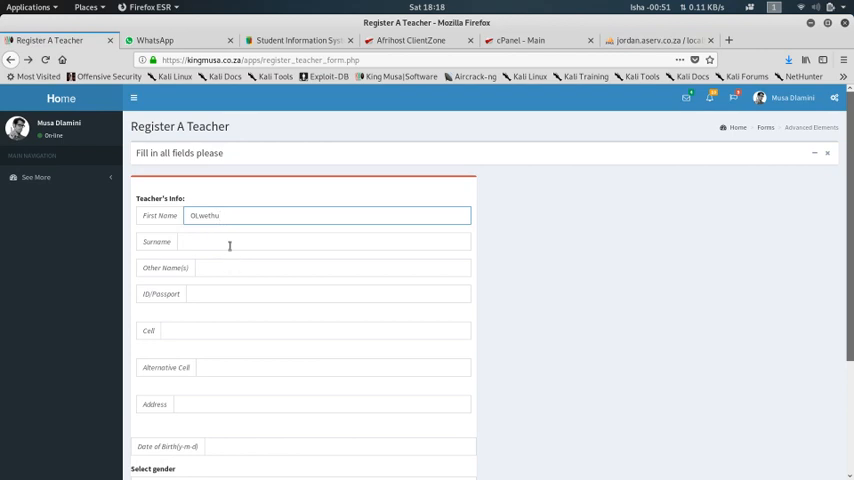
pyautogui.click(229, 246)
pyautogui.click(217, 266)
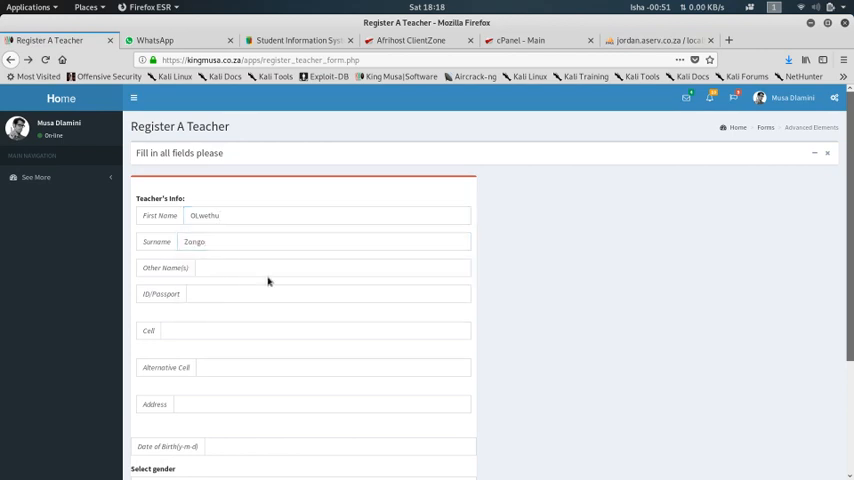
pyautogui.click(268, 277)
pyautogui.click(255, 301)
pyautogui.scroll(-2, 255, 288)
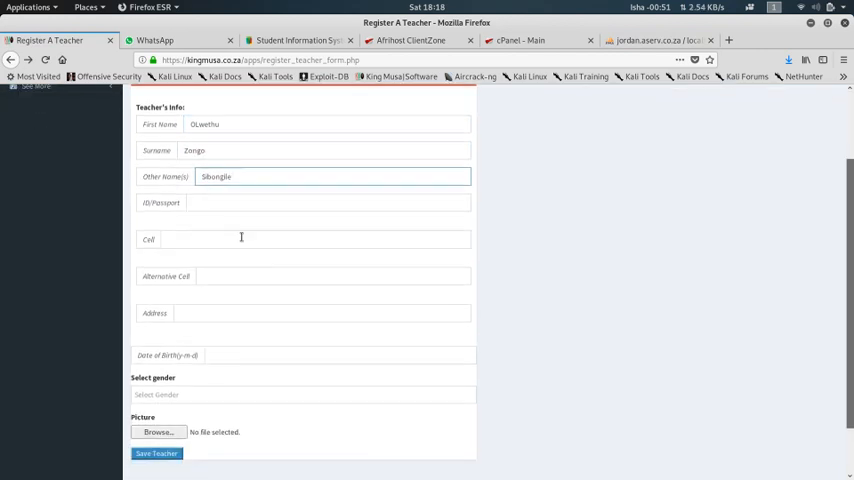
pyautogui.click(234, 202)
pyautogui.click(222, 228)
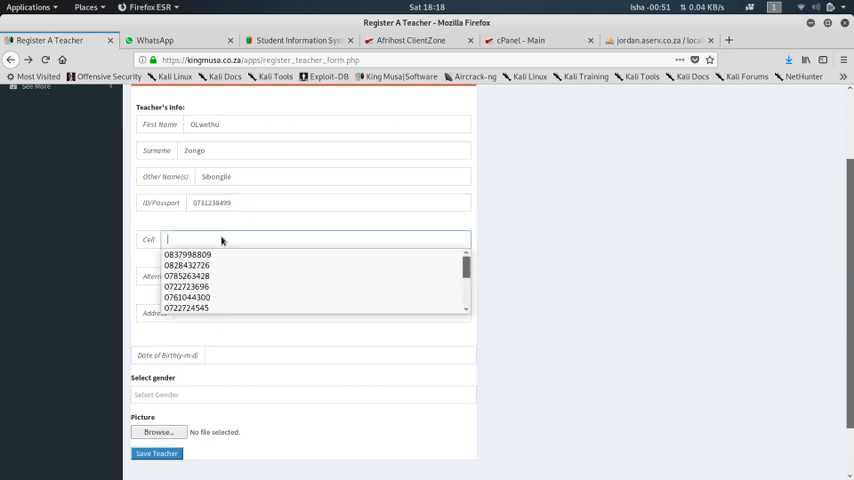
pyautogui.click(213, 253)
pyautogui.click(217, 280)
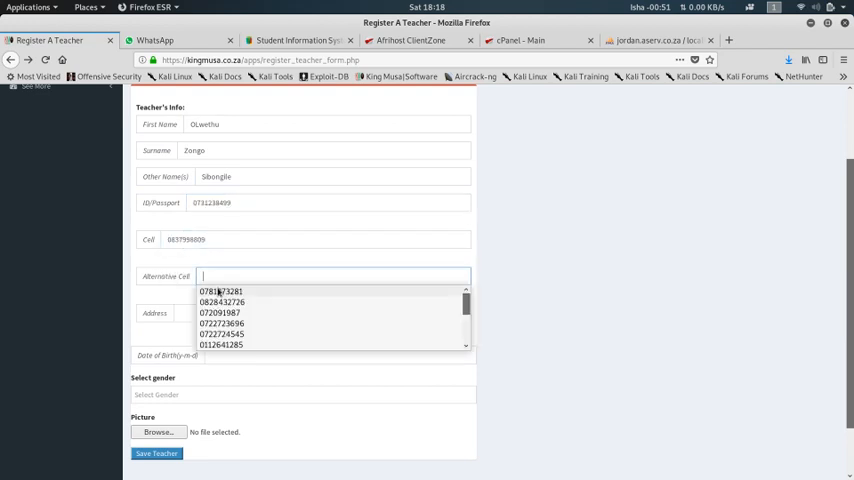
pyautogui.click(219, 292)
pyautogui.click(204, 314)
pyautogui.click(205, 329)
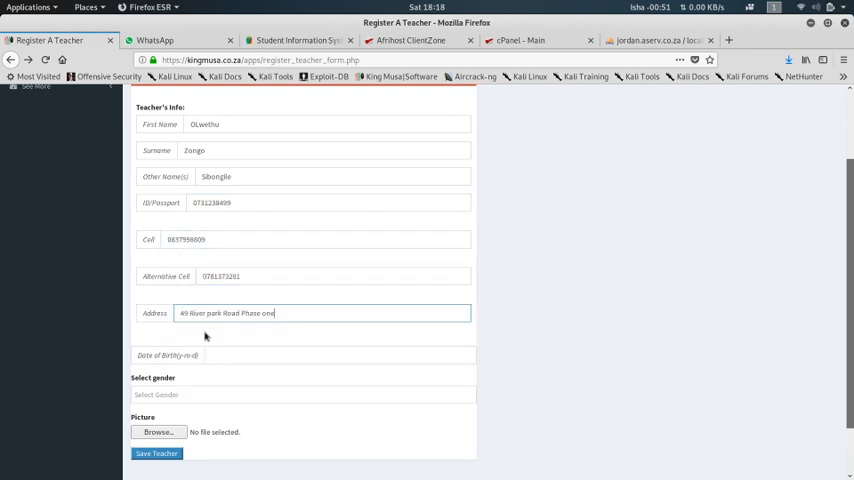
# - Set date of birth 2019-07-18, gender Female, and submit the registration
pyautogui.click(261, 357)
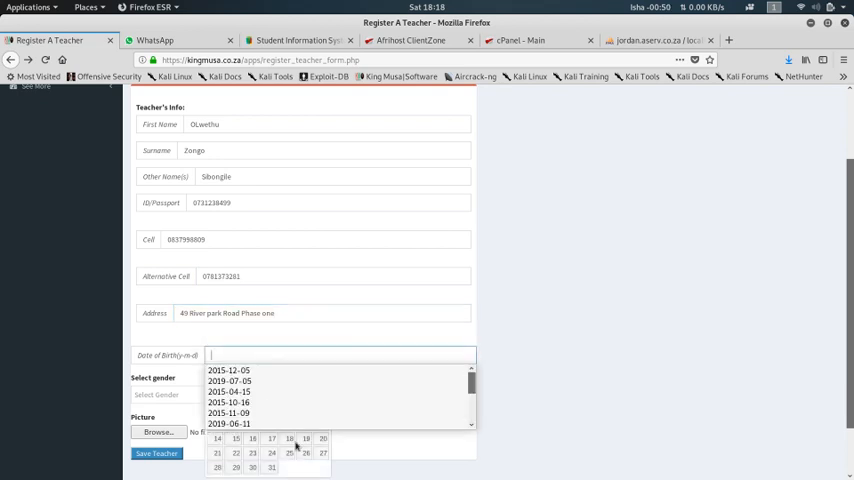
pyautogui.click(300, 439)
pyautogui.click(196, 399)
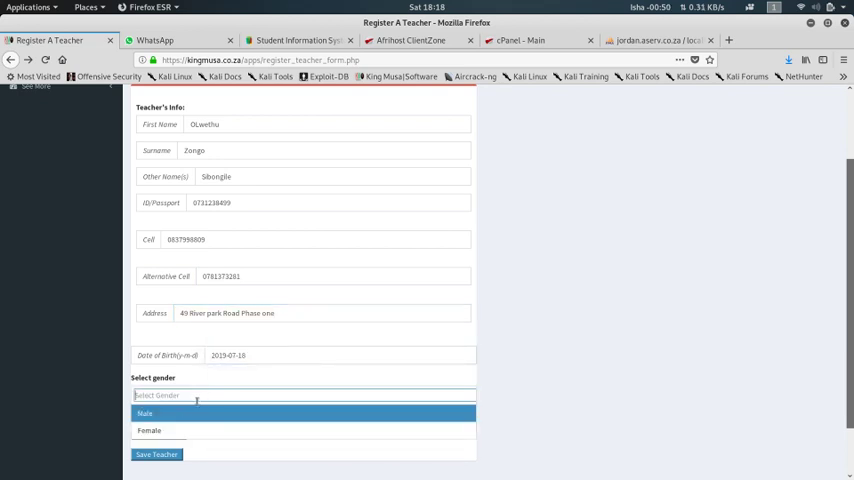
pyautogui.click(152, 432)
pyautogui.scroll(-1, 196, 311)
pyautogui.scroll(-1, 196, 311)
pyautogui.click(154, 395)
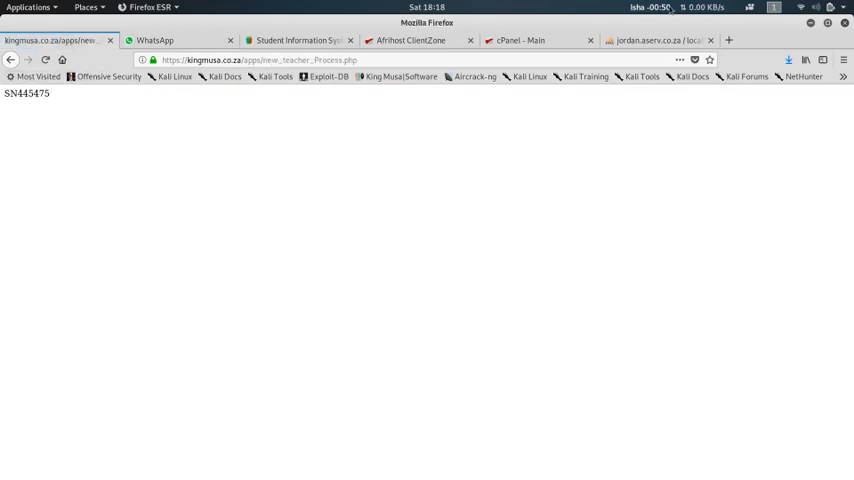
# - Delete the teacherid 0 row from tblteachers and show the table's column structure
pyautogui.click(655, 39)
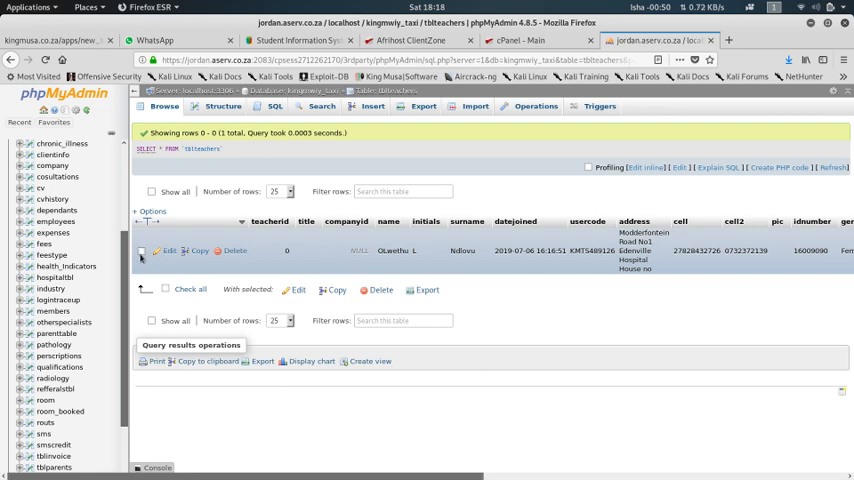
pyautogui.click(142, 251)
pyautogui.click(236, 251)
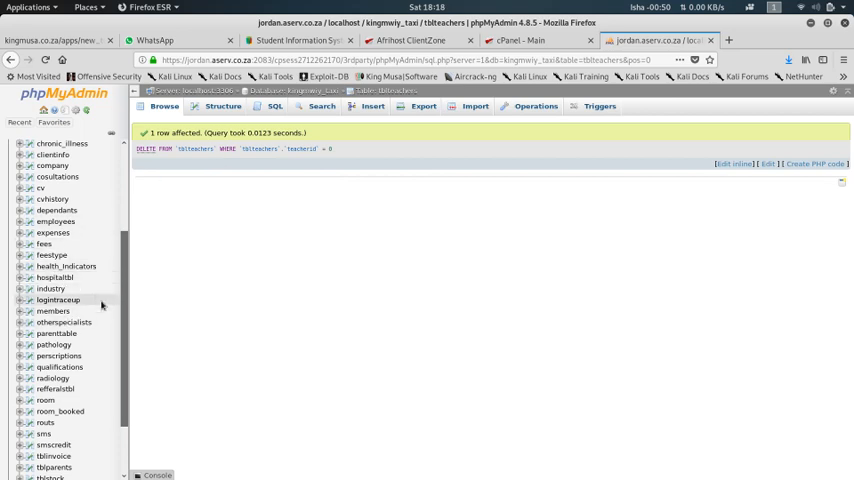
pyautogui.click(225, 106)
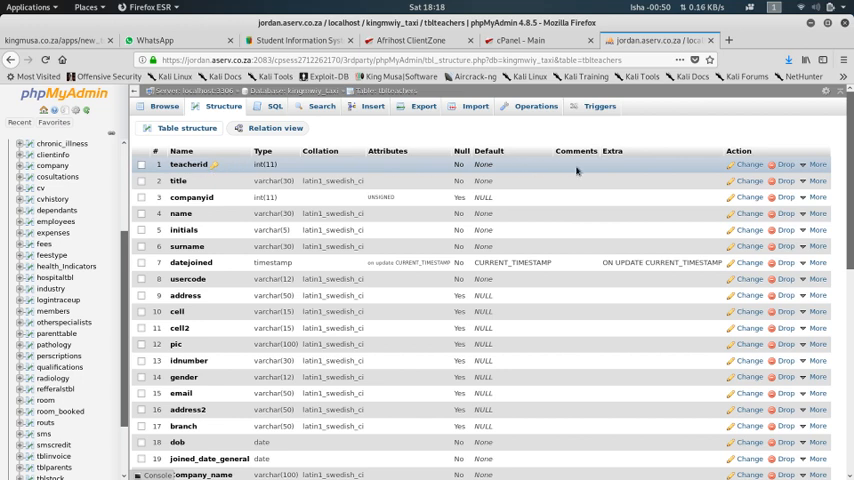
# - Change the teacherid column to AUTO_INCREMENT with default None and save it
pyautogui.click(749, 165)
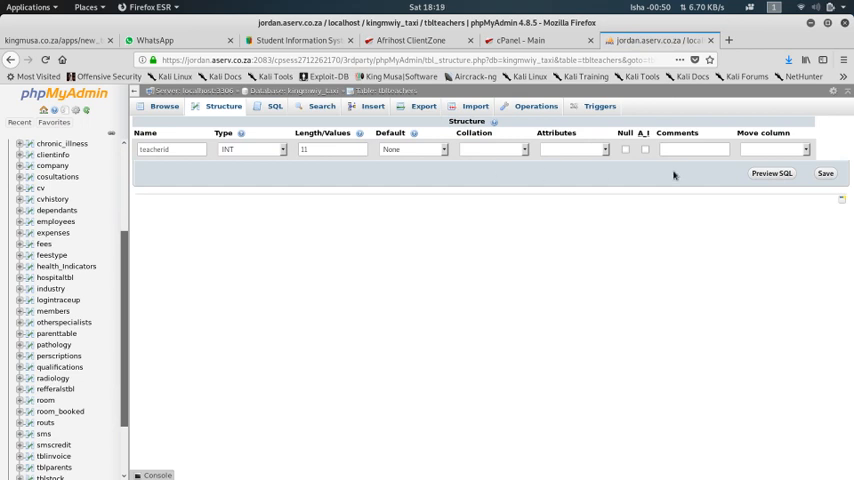
pyautogui.click(420, 150)
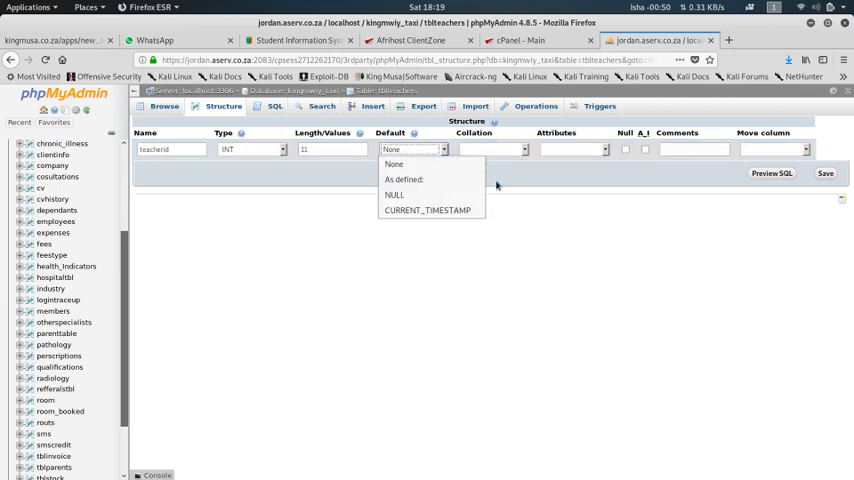
pyautogui.click(531, 178)
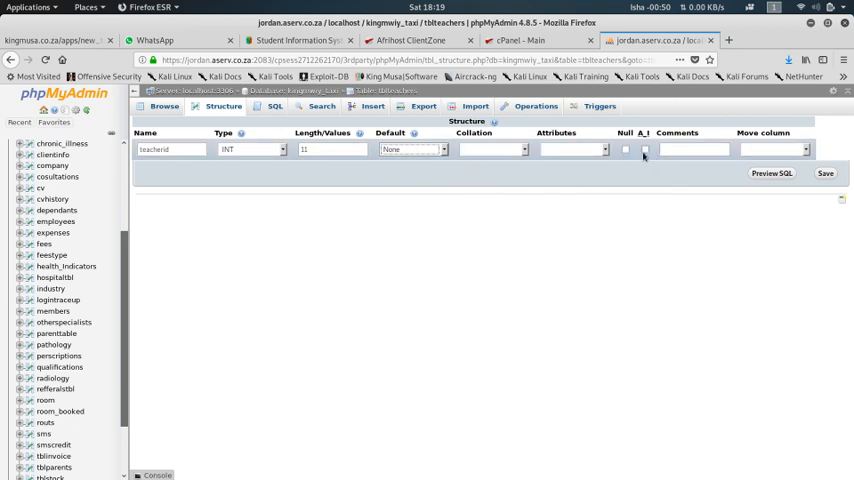
pyautogui.click(646, 150)
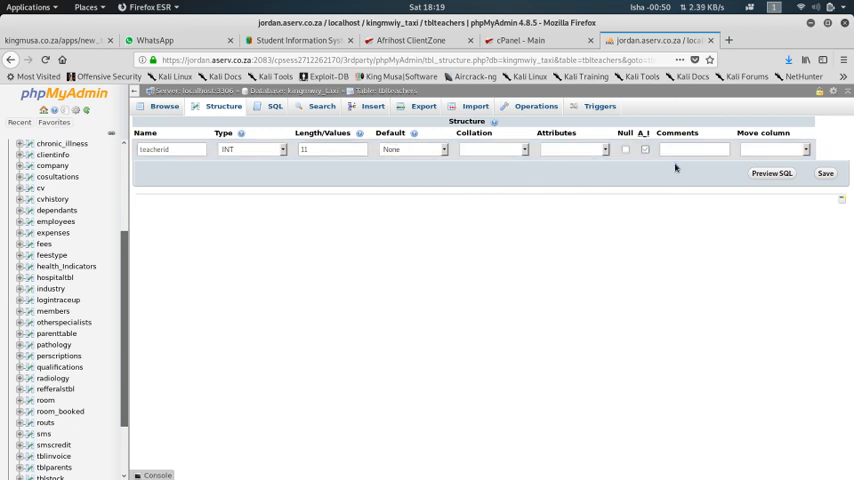
pyautogui.click(829, 174)
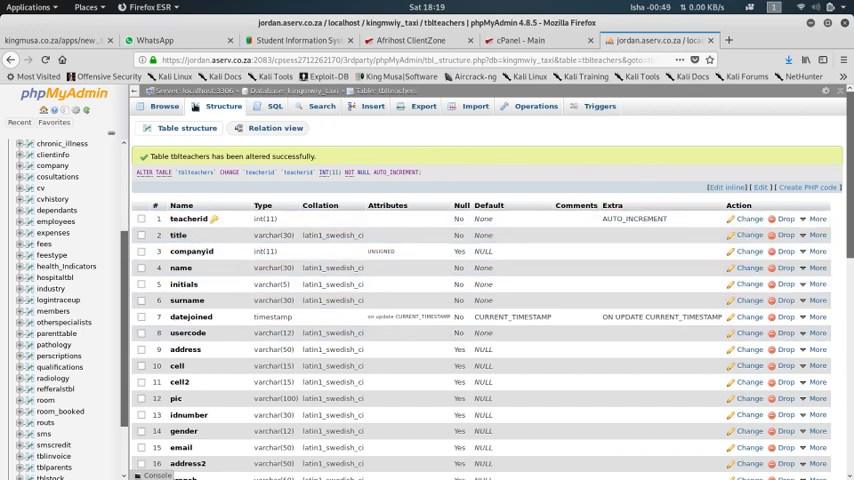
pyautogui.click(45, 40)
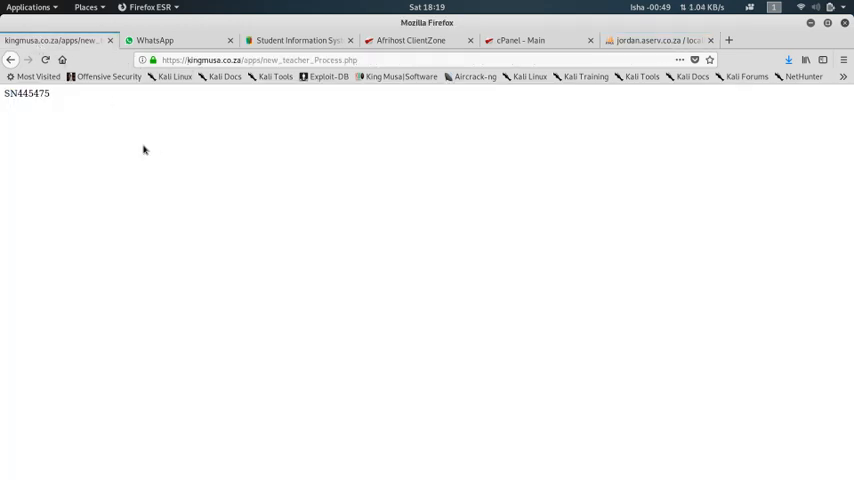
pyautogui.click(10, 59)
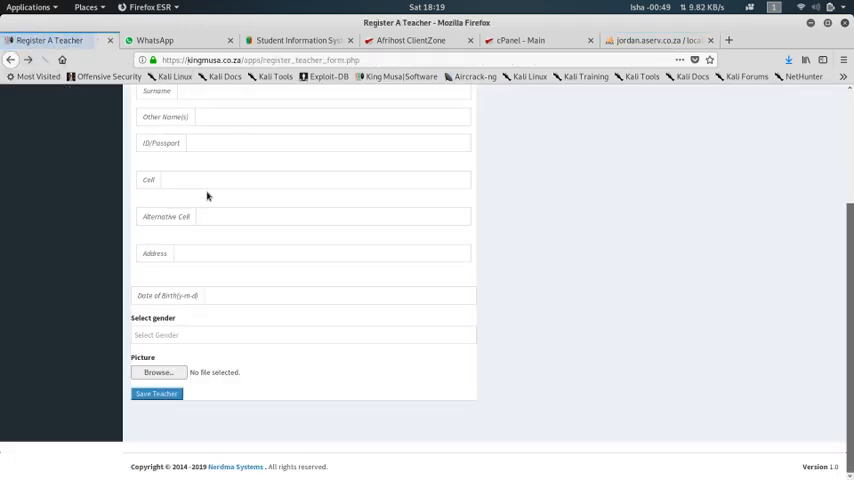
pyautogui.scroll(2, 221, 223)
pyautogui.scroll(1, 221, 204)
pyautogui.click(219, 185)
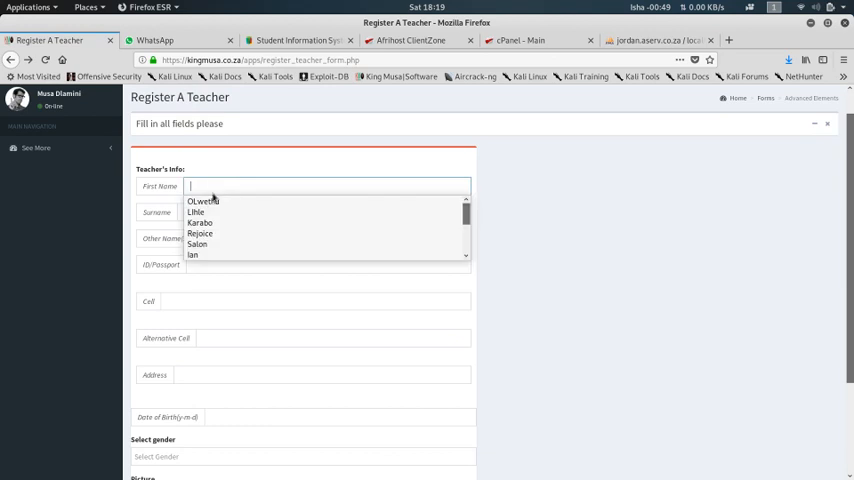
pyautogui.click(211, 201)
pyautogui.click(203, 230)
pyautogui.click(213, 252)
pyautogui.scroll(-1, 210, 250)
pyautogui.click(220, 212)
pyautogui.click(219, 219)
pyautogui.click(215, 236)
pyautogui.click(207, 258)
pyautogui.click(206, 282)
pyautogui.click(216, 296)
pyautogui.scroll(-1, 215, 298)
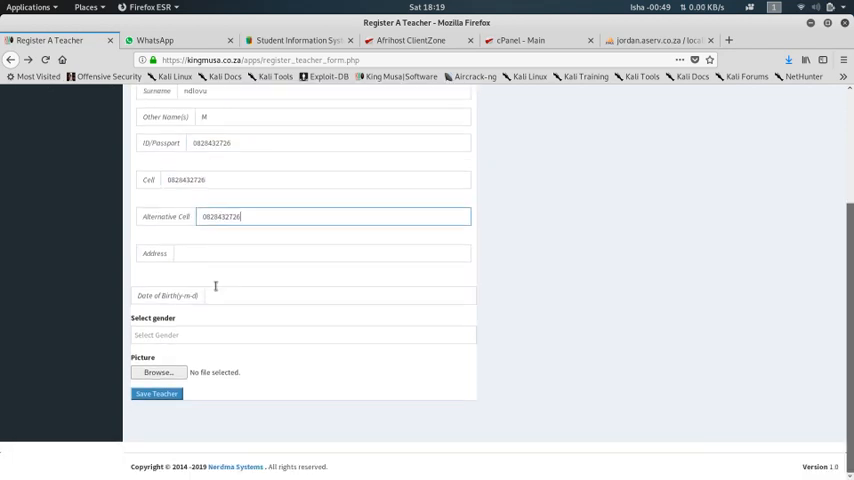
pyautogui.click(215, 270)
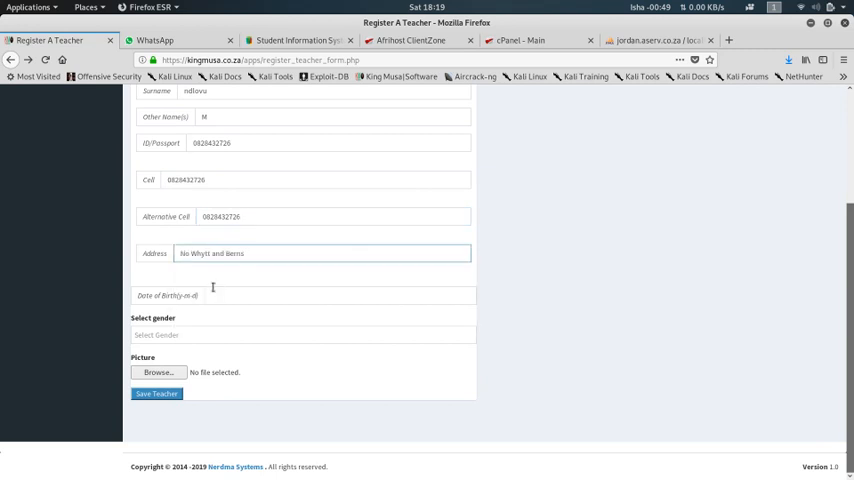
# - Set date of birth 2019-07-25, gender Female, and submit the registration
pyautogui.click(214, 295)
pyautogui.click(286, 392)
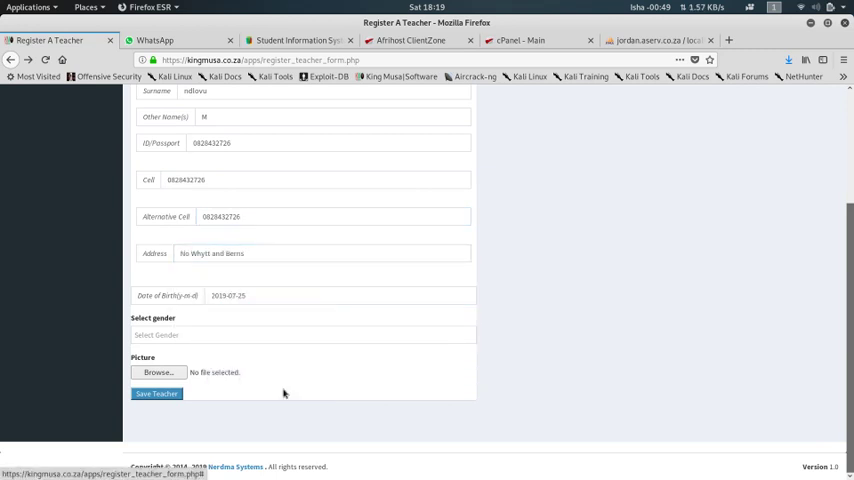
pyautogui.click(228, 338)
pyautogui.click(160, 371)
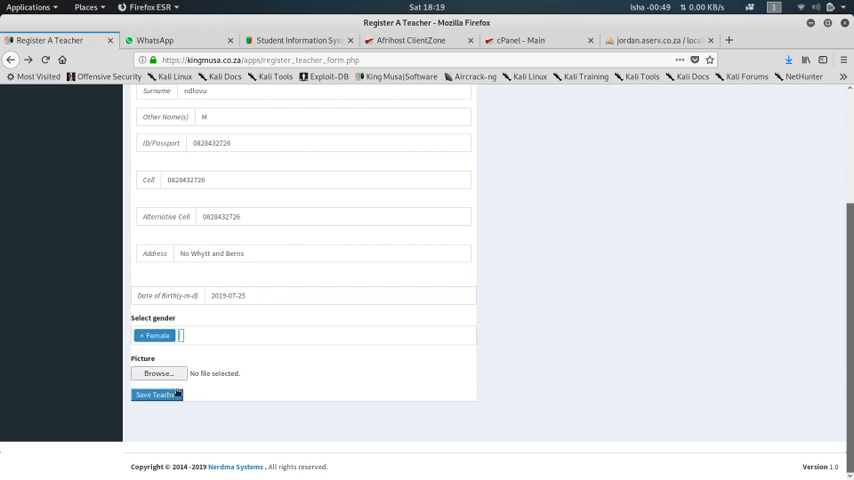
pyautogui.click(176, 395)
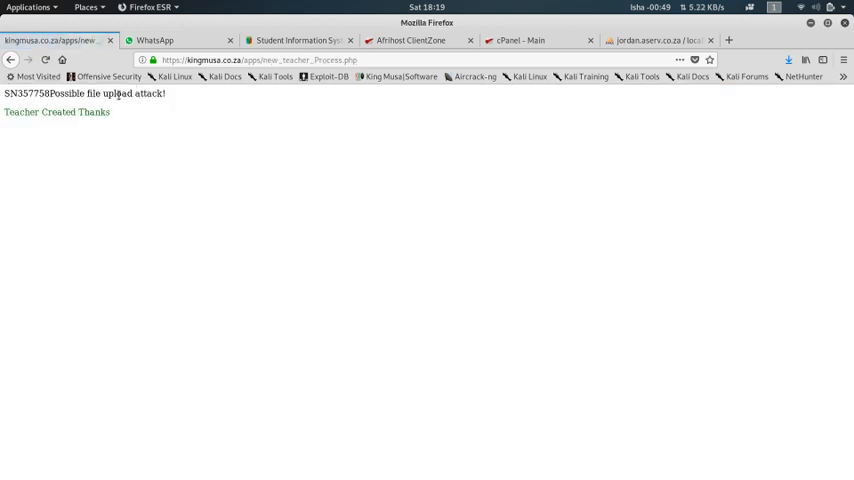
pyautogui.click(10, 62)
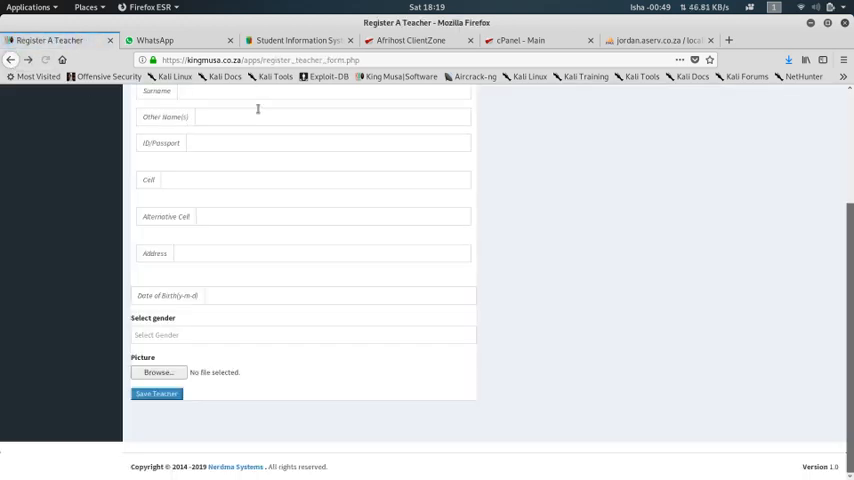
pyautogui.scroll(3, 255, 130)
pyautogui.click(229, 152)
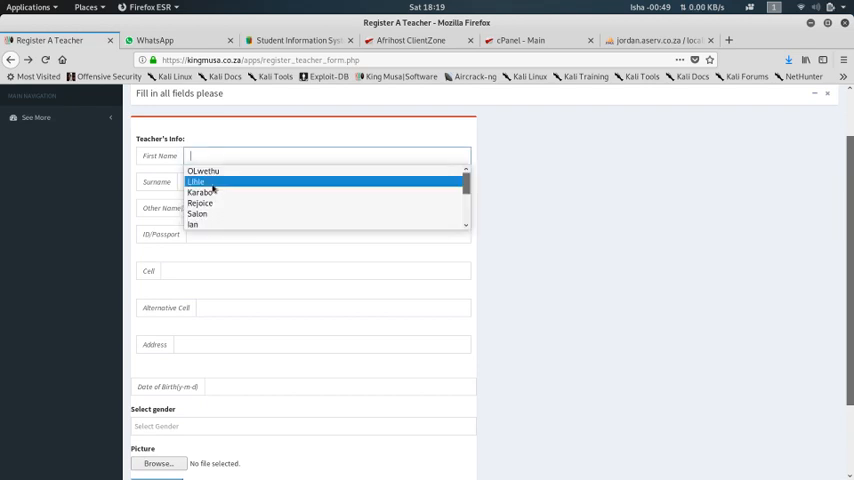
pyautogui.click(215, 183)
pyautogui.click(219, 185)
pyautogui.click(219, 186)
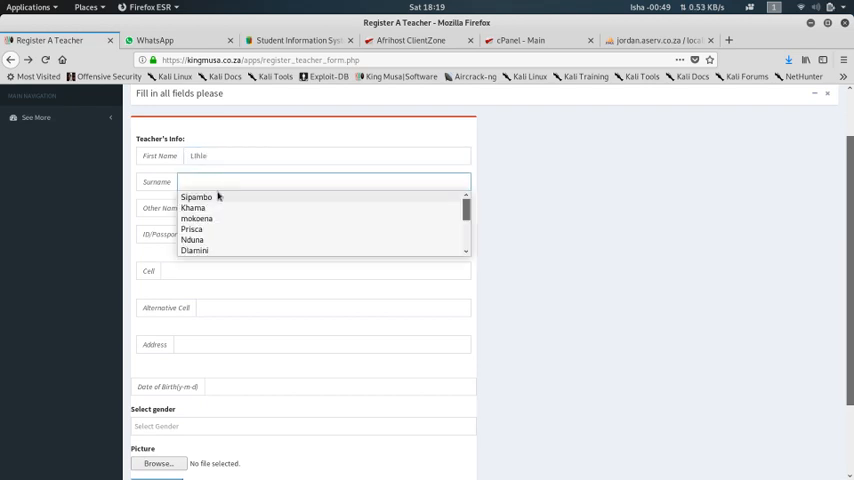
pyautogui.click(219, 195)
pyautogui.click(218, 216)
pyautogui.click(219, 234)
pyautogui.click(219, 238)
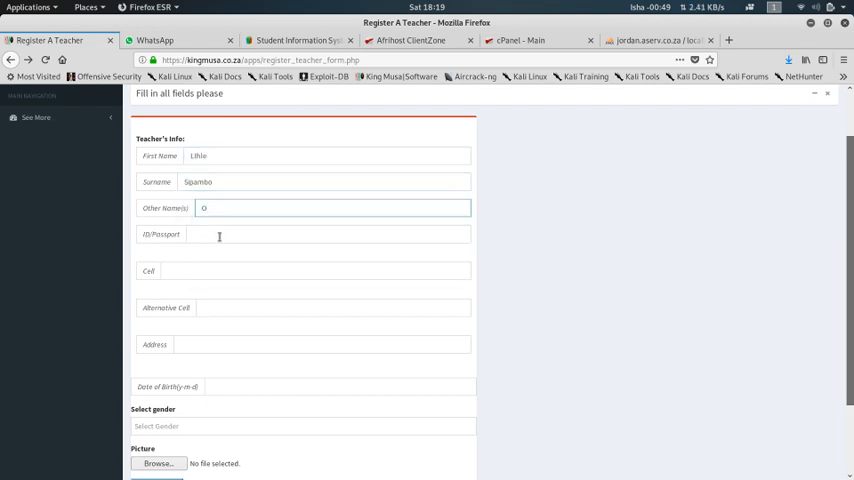
pyautogui.click(216, 250)
pyautogui.scroll(-2, 217, 248)
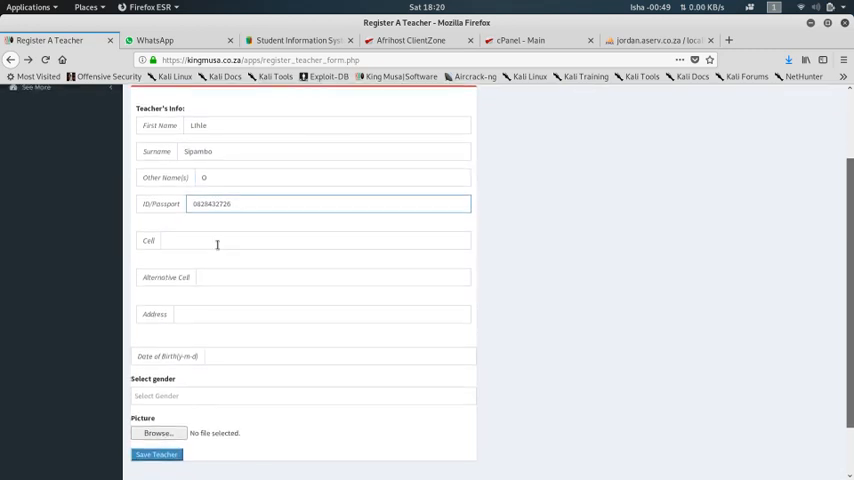
pyautogui.click(217, 243)
pyautogui.click(216, 255)
pyautogui.scroll(-2, 214, 252)
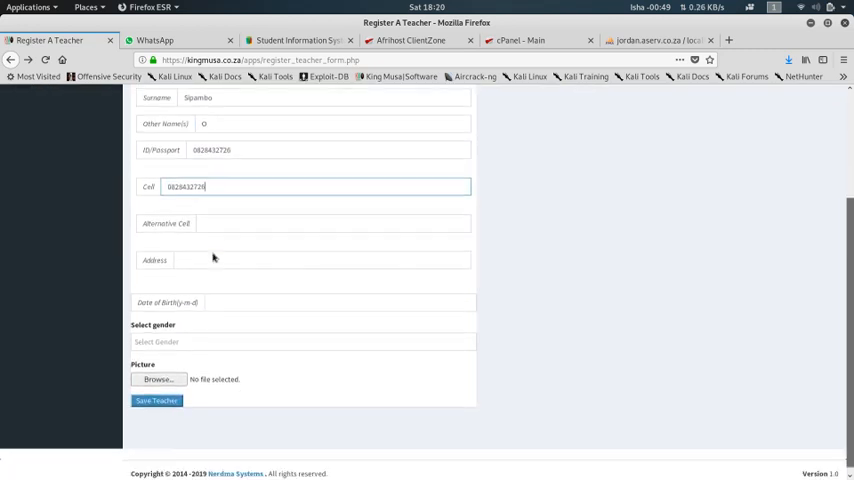
pyautogui.click(224, 218)
pyautogui.click(221, 232)
pyautogui.click(213, 251)
pyautogui.click(213, 254)
pyautogui.click(227, 290)
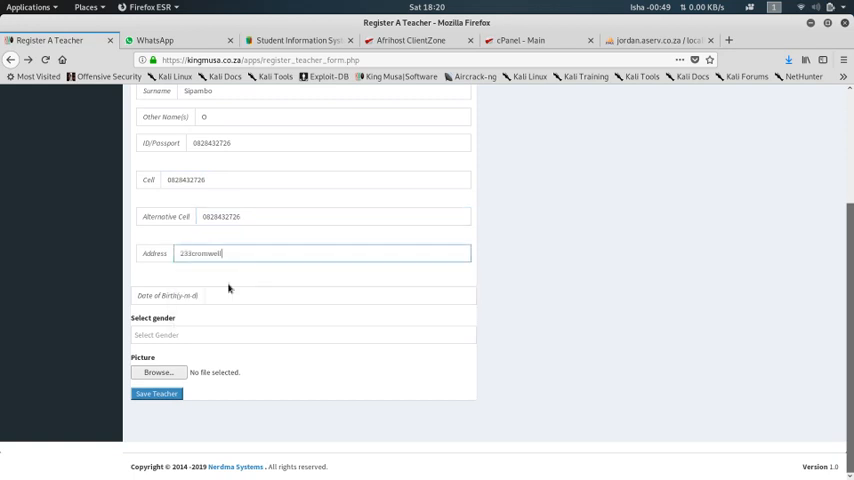
# - Set date of birth 2019-07-24, gender Female, and submit the registration
pyautogui.click(217, 294)
pyautogui.click(274, 391)
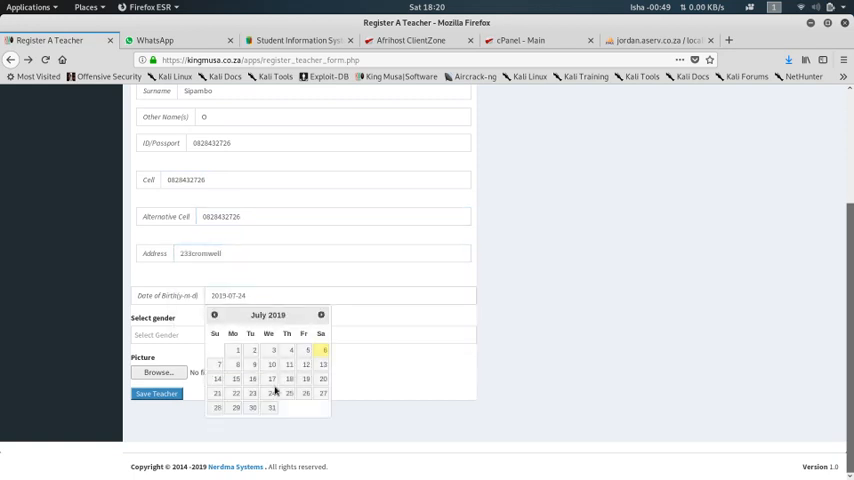
pyautogui.click(202, 337)
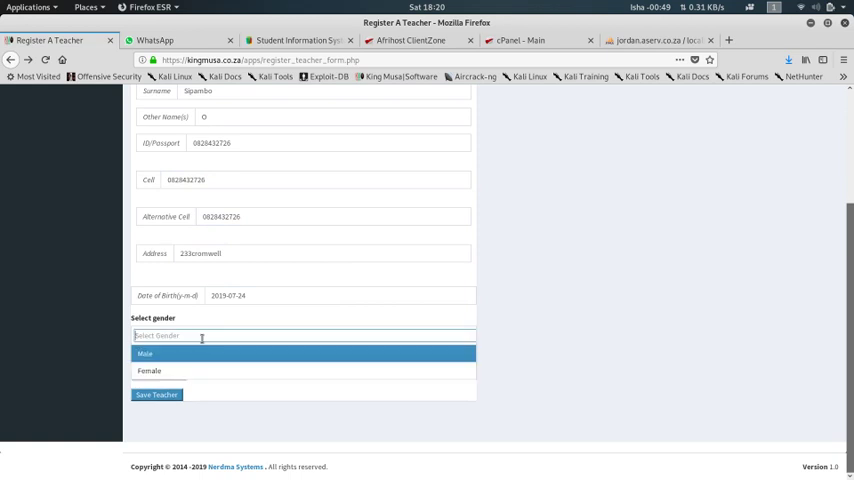
pyautogui.click(147, 372)
pyautogui.click(148, 394)
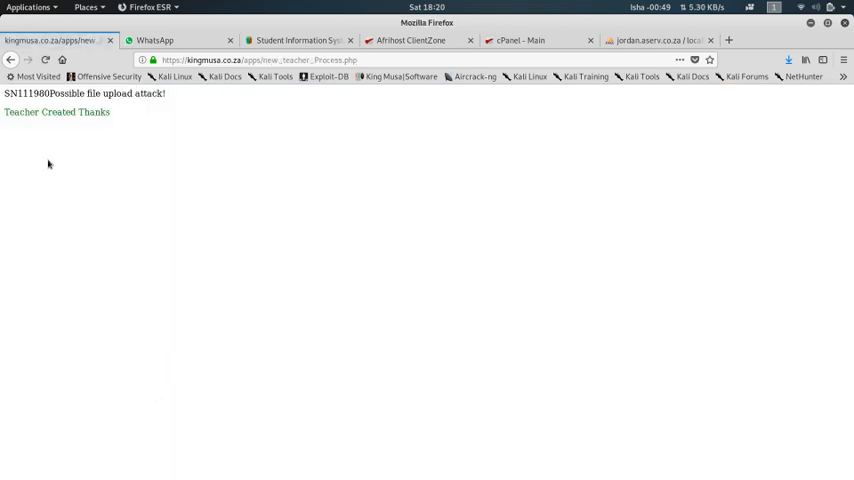
pyautogui.click(9, 60)
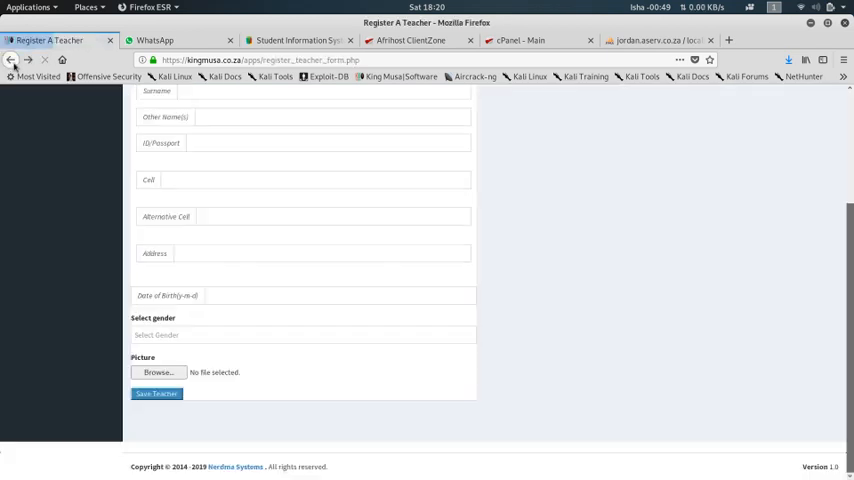
pyautogui.scroll(3, 219, 190)
pyautogui.click(221, 188)
pyautogui.click(219, 213)
pyautogui.click(208, 238)
pyautogui.click(206, 251)
pyautogui.click(221, 265)
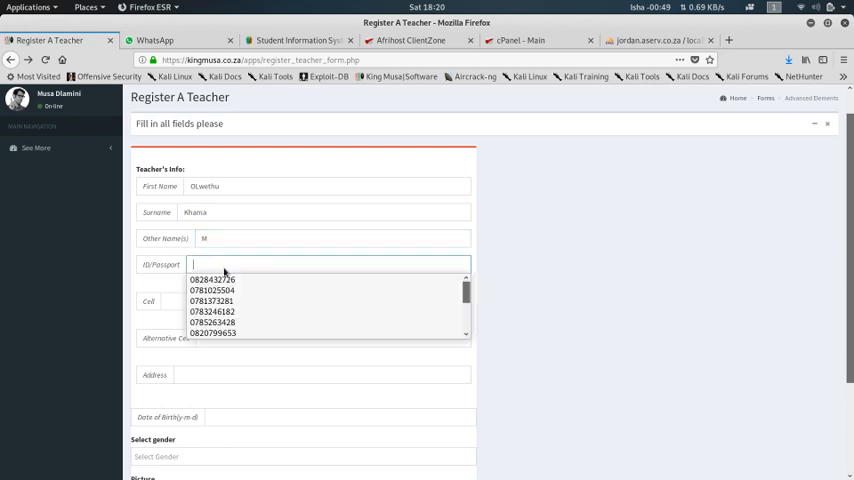
pyautogui.click(229, 282)
pyautogui.click(222, 302)
pyautogui.click(205, 317)
pyautogui.scroll(-2, 210, 299)
pyautogui.click(239, 273)
pyautogui.click(237, 281)
pyautogui.click(236, 293)
pyautogui.click(221, 313)
pyautogui.click(221, 314)
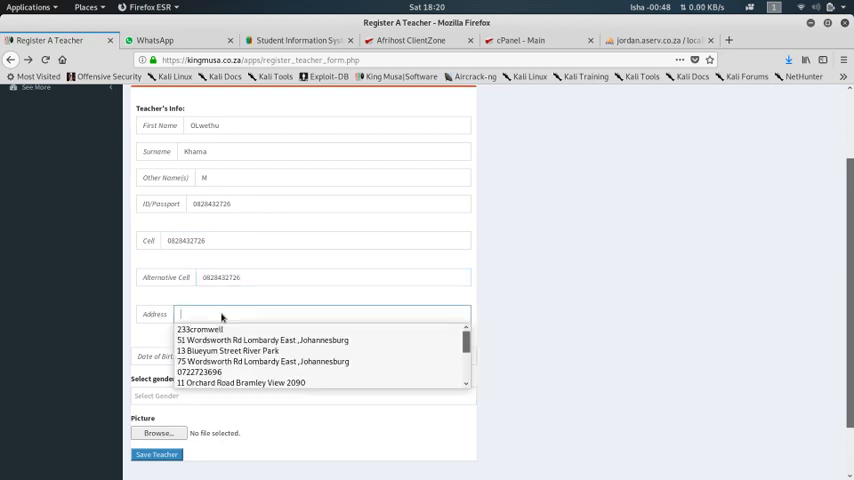
pyautogui.click(213, 329)
pyautogui.scroll(-1, 212, 305)
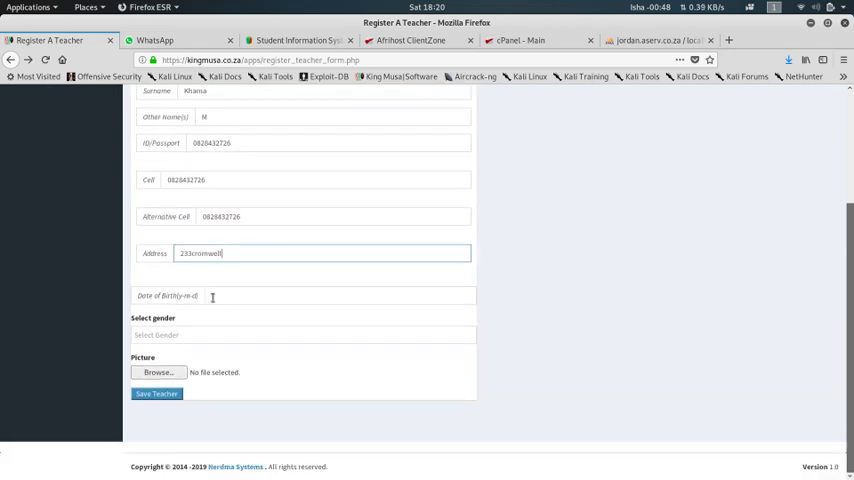
# - Set date of birth 2019-07-17, gender Female, submit the registration and switch to phpMyAdmin
pyautogui.click(213, 297)
pyautogui.click(271, 380)
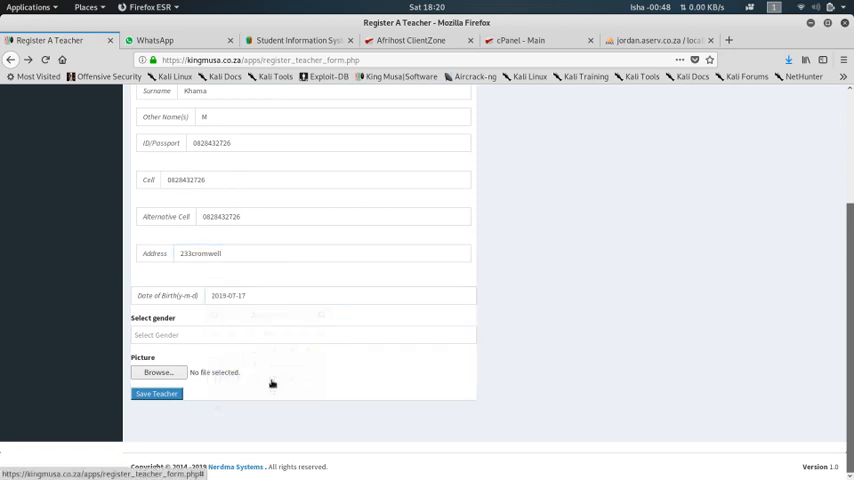
pyautogui.click(210, 341)
pyautogui.click(147, 371)
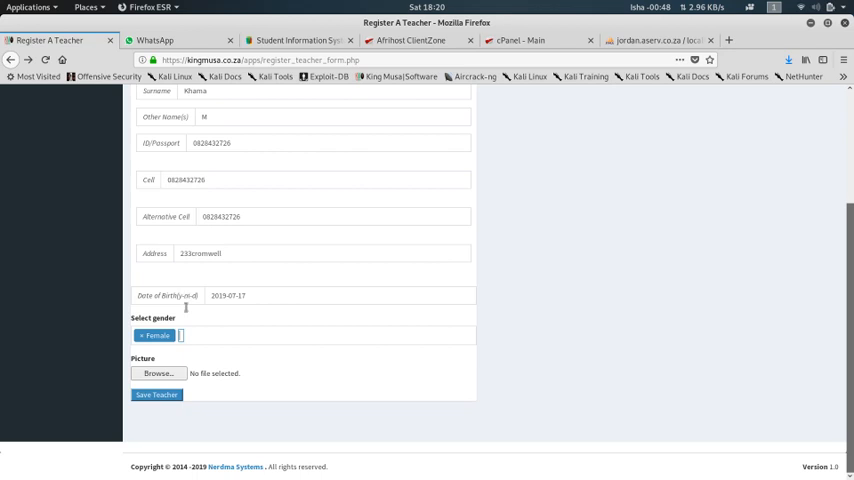
pyautogui.click(170, 396)
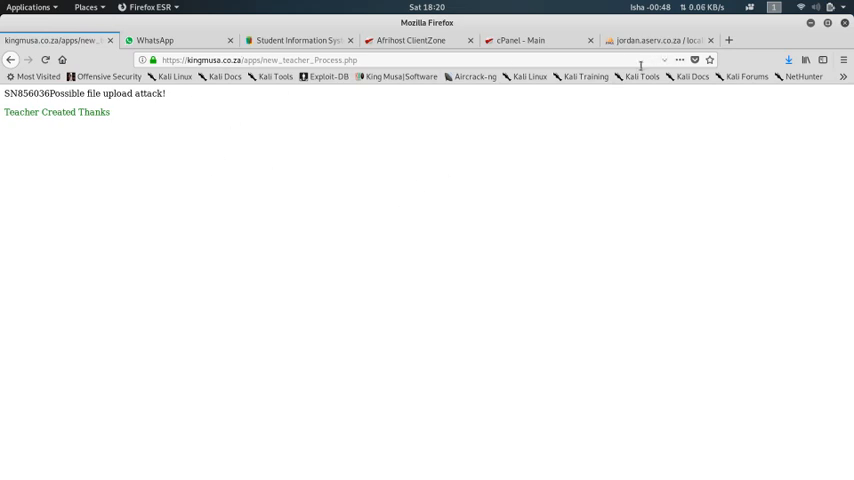
pyautogui.click(630, 40)
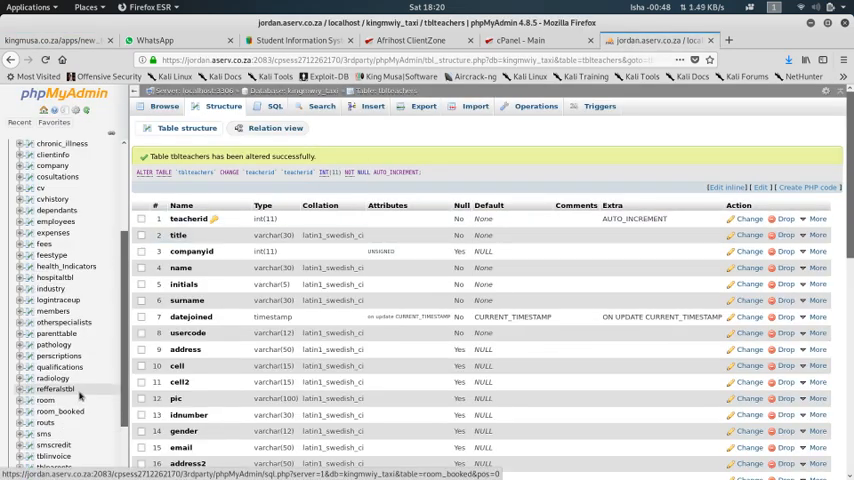
pyautogui.scroll(-3, 68, 400)
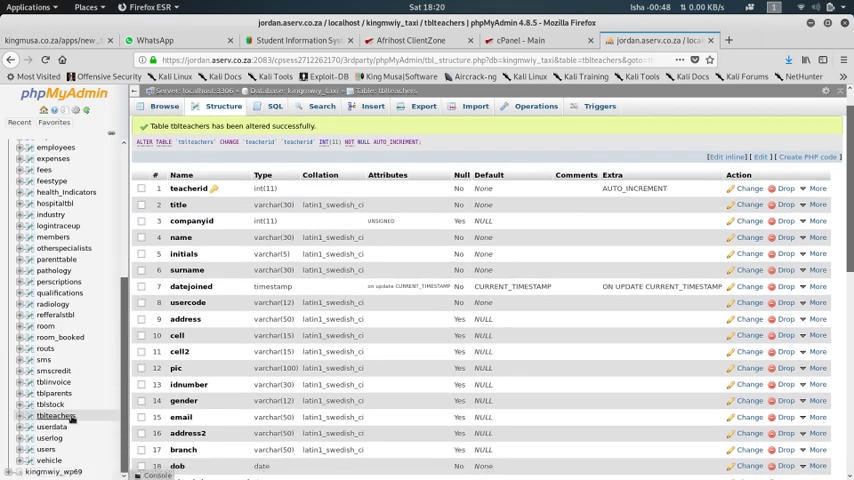
# - Browse tblteachers showing teachers with ids 1–3, then bring OBS Studio to the front
pyautogui.click(68, 416)
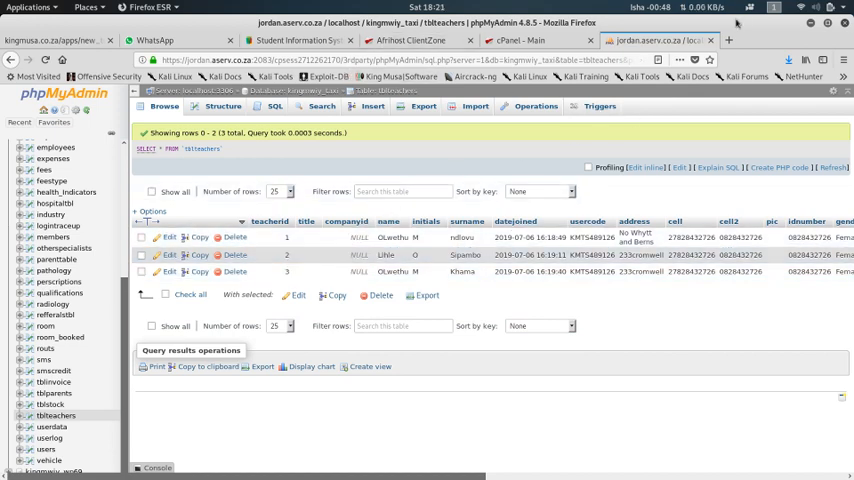
pyautogui.moveTo(733, 38); pyautogui.dragTo(510, 222)
pyautogui.click(13, 325)
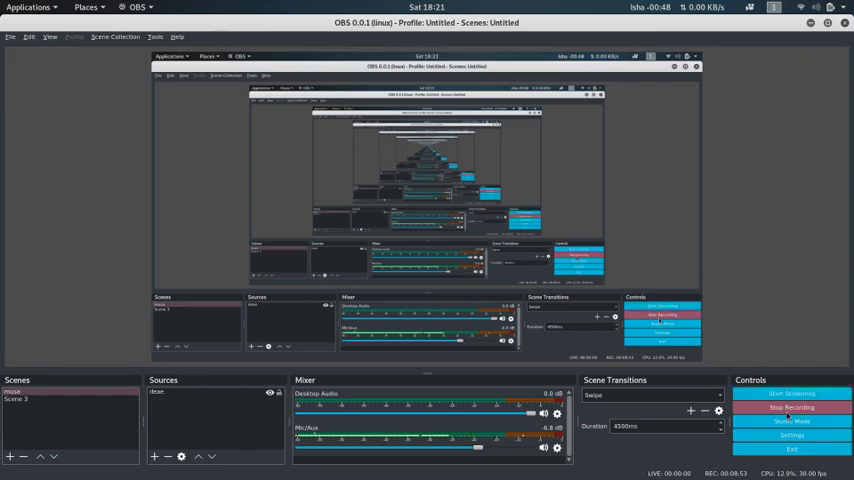